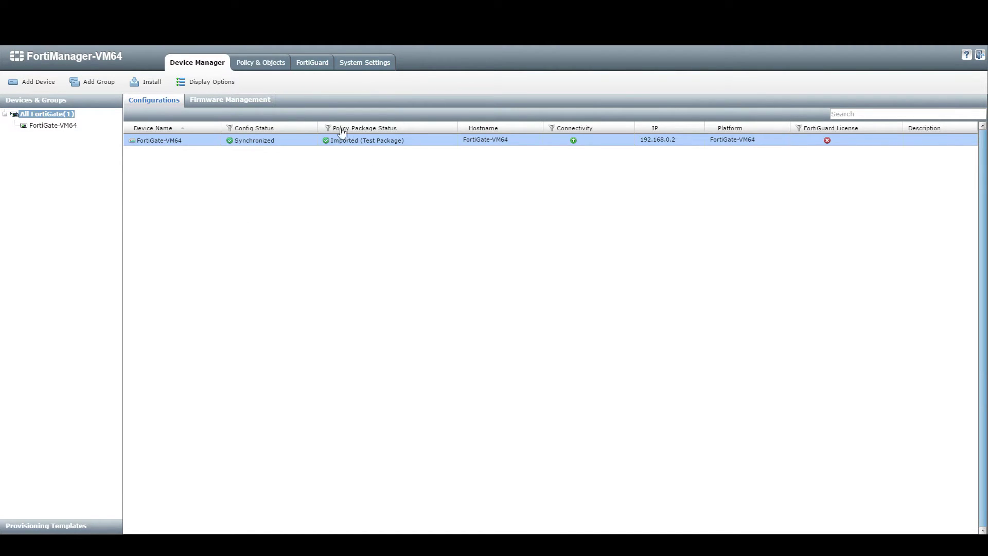
Review Test Package's three policies, including port2 destination and dropbox.com, then open System Settings.
{"action": "left_click", "coordinate": [256, 69]}
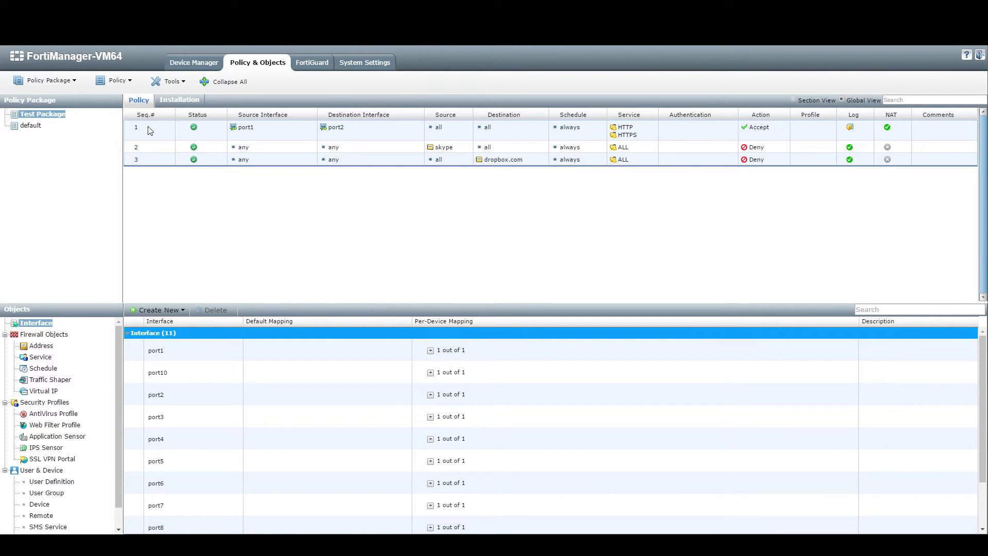
{"action": "left_click", "coordinate": [373, 136]}
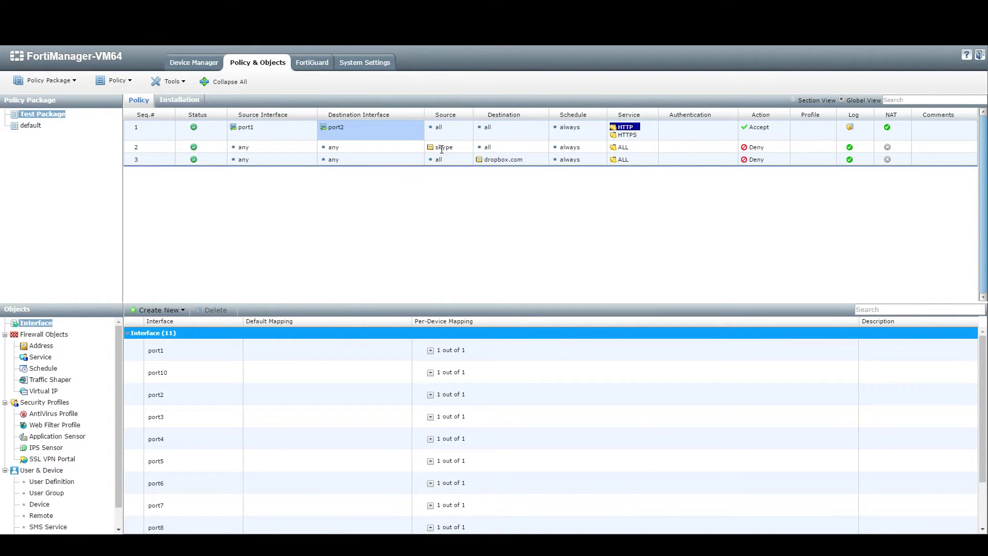
{"action": "left_click", "coordinate": [503, 160]}
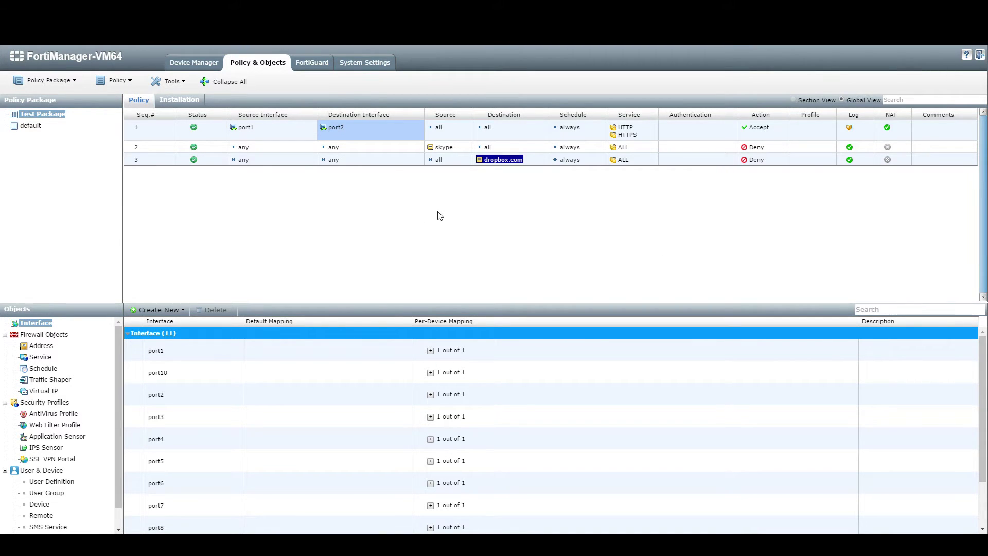
{"action": "left_click", "coordinate": [363, 64]}
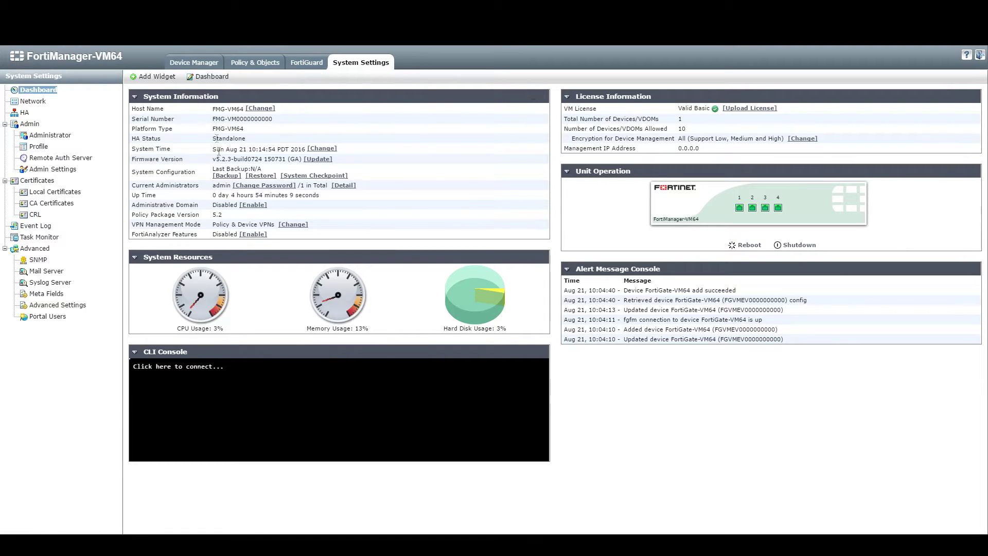
Enable Administrative Domain, sign back in, and choose Remind Later on the licence reminder.
{"action": "left_click_drag", "start_coordinate": [136, 205], "coordinate": [191, 205]}
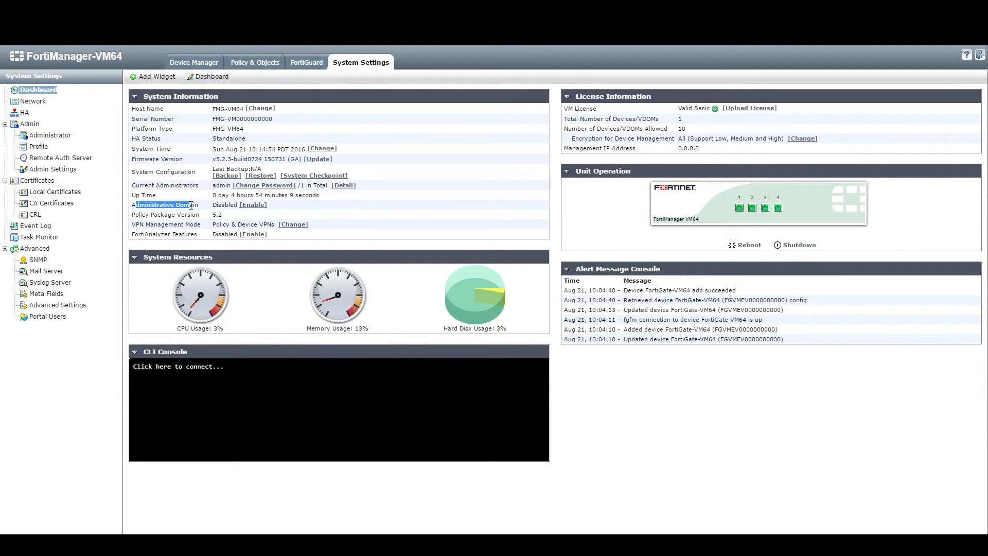
{"action": "left_click", "coordinate": [253, 205]}
{"action": "left_click", "coordinate": [522, 98]}
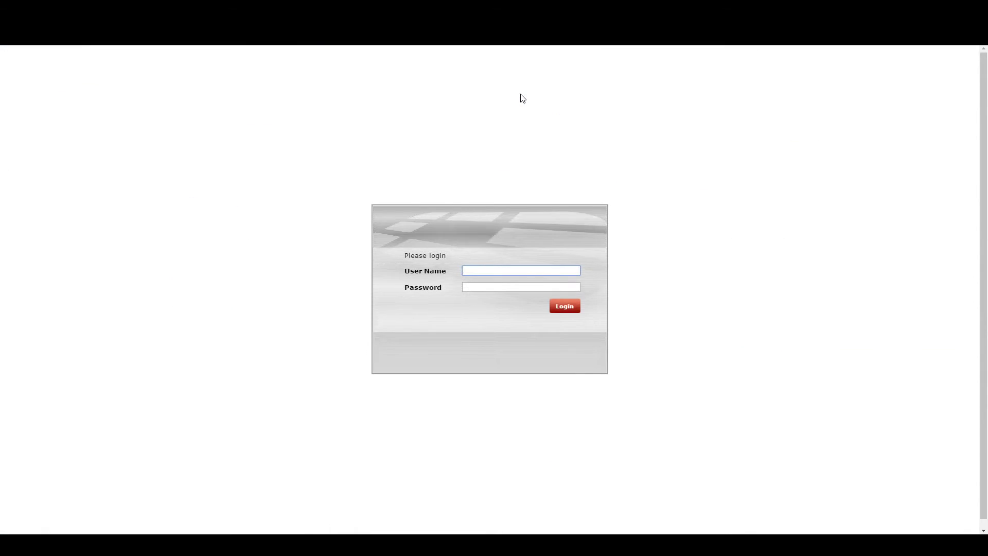
{"action": "type", "text": "admin"}
{"action": "key", "text": "Return"}
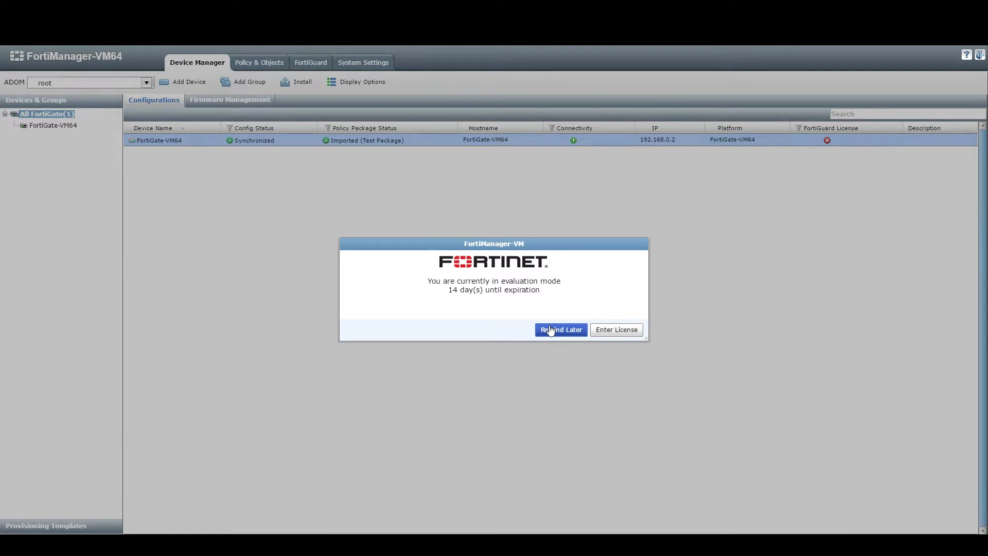
{"action": "left_click", "coordinate": [551, 330]}
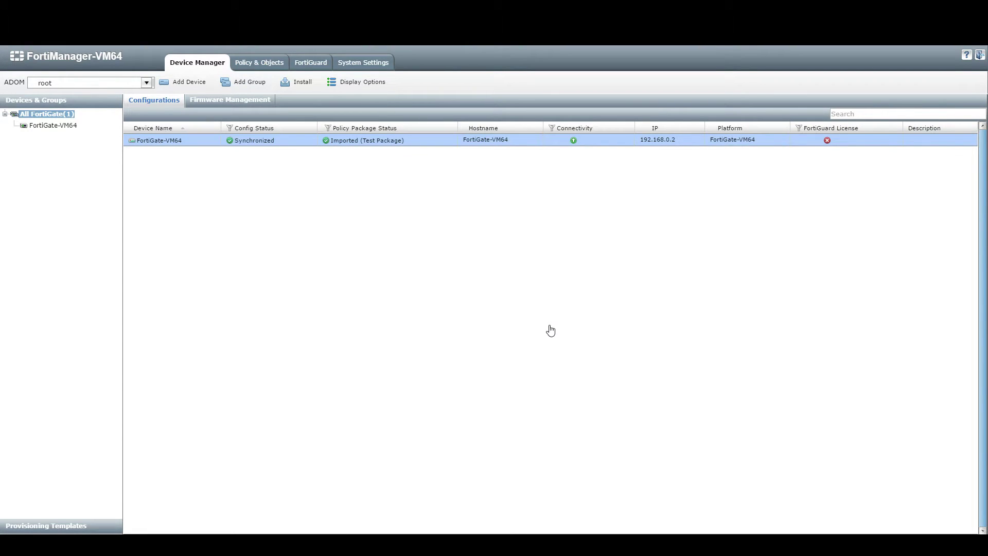
Check the ADOM list, then open the FortiGate-VM64 device dashboard.
{"action": "left_click", "coordinate": [146, 84]}
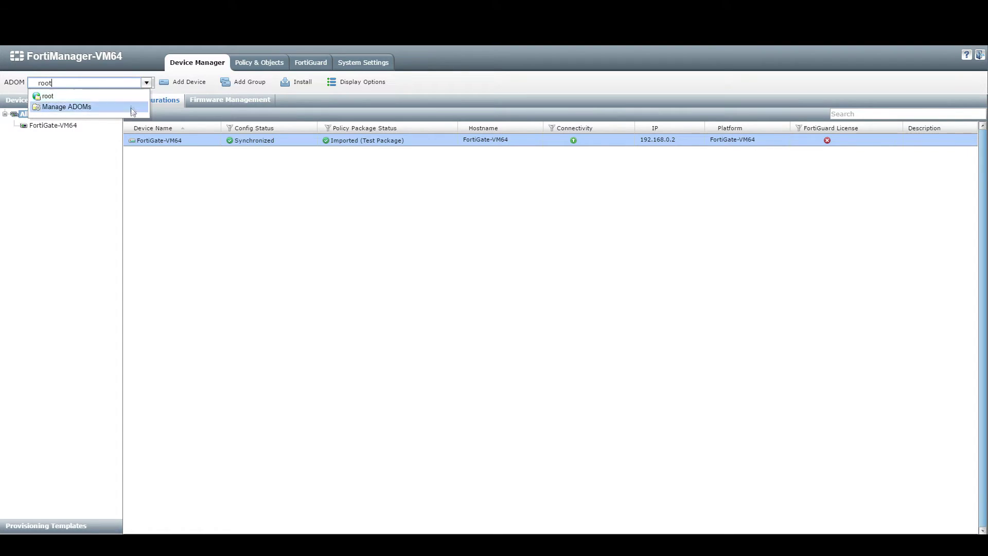
{"action": "left_click", "coordinate": [265, 217]}
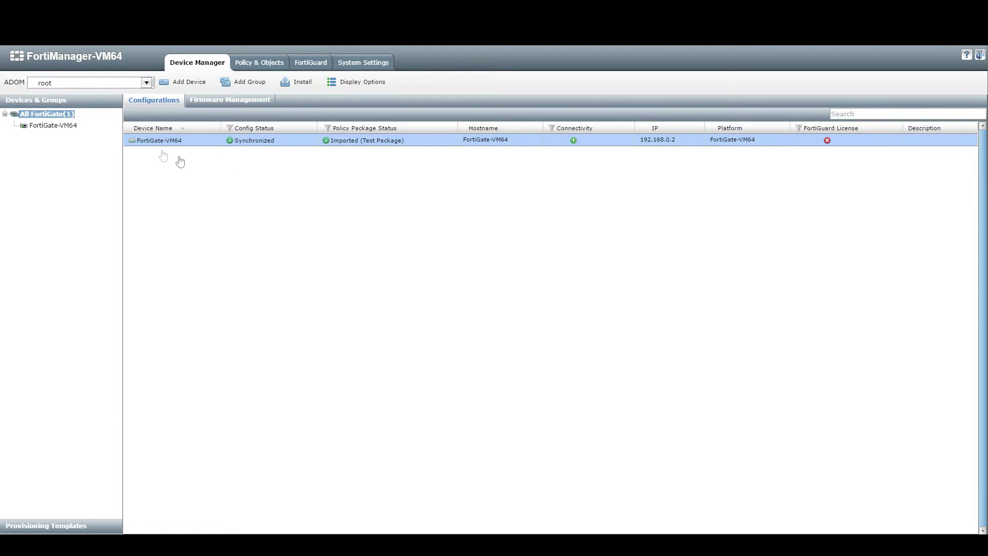
{"action": "left_click", "coordinate": [54, 125]}
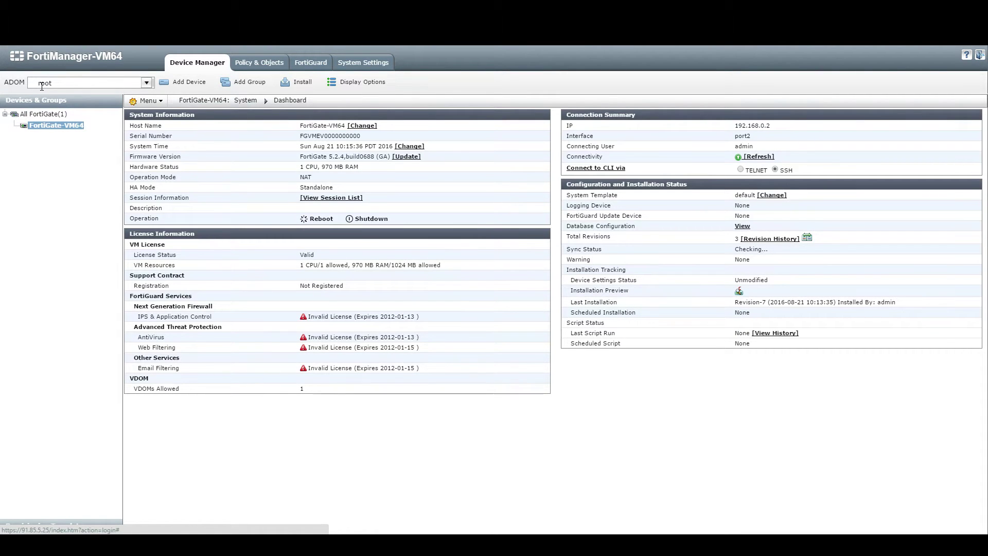
Leave the device dashboard via Policy & Objects and reopen System Settings, now showing ADOMs enabled.
{"action": "left_click", "coordinate": [259, 62]}
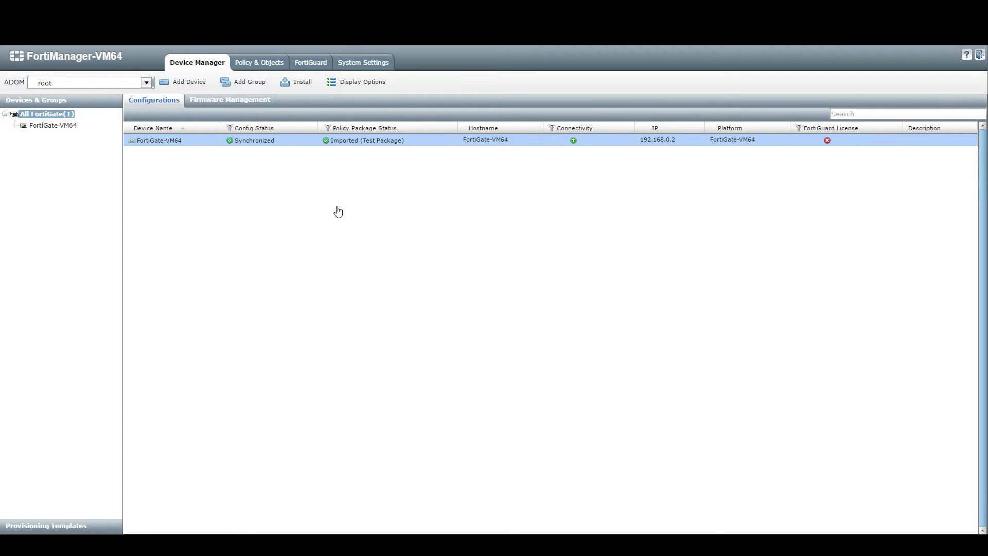
{"action": "left_click", "coordinate": [361, 73]}
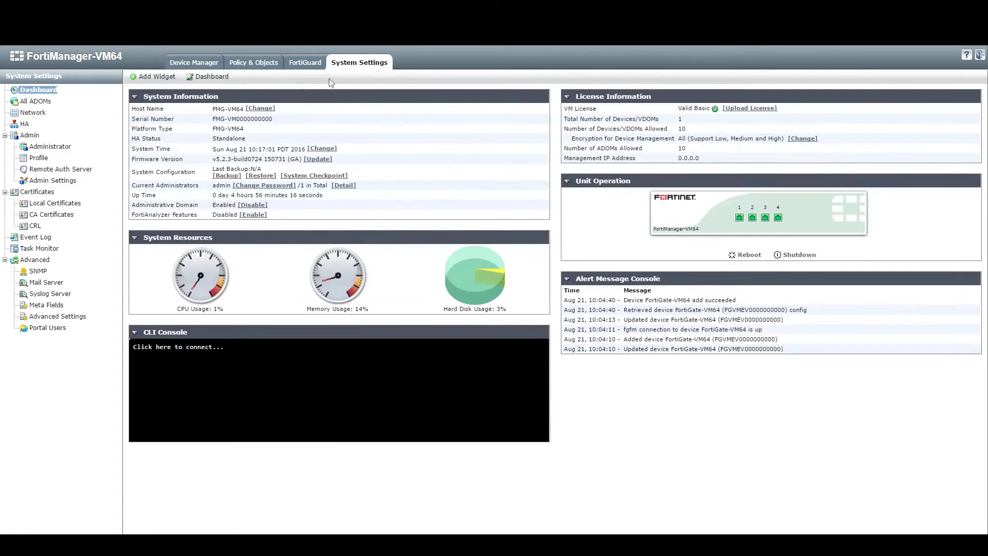
From All ADOMs, start a new ADOM, enter its name and keep FortiGate as type.
{"action": "left_click", "coordinate": [45, 102]}
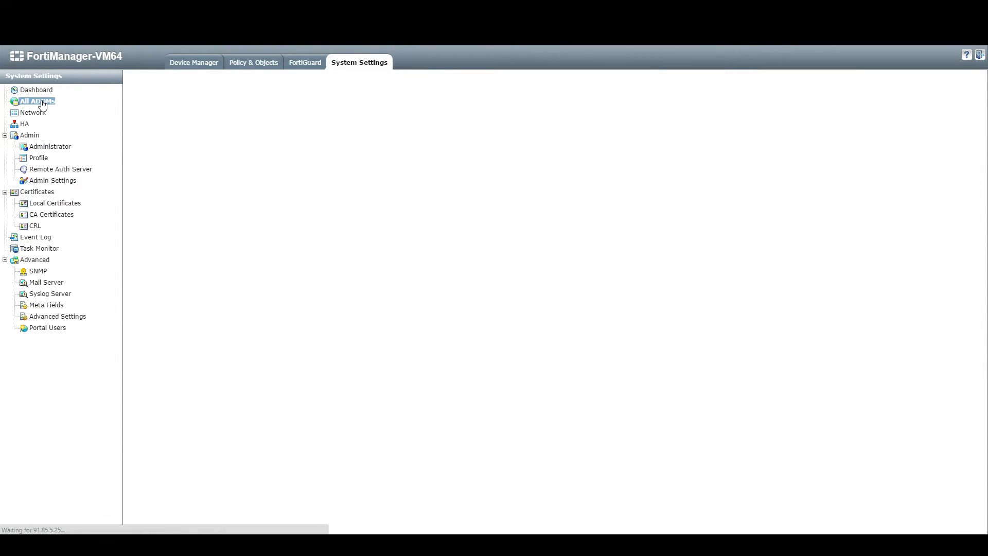
{"action": "left_click", "coordinate": [158, 76]}
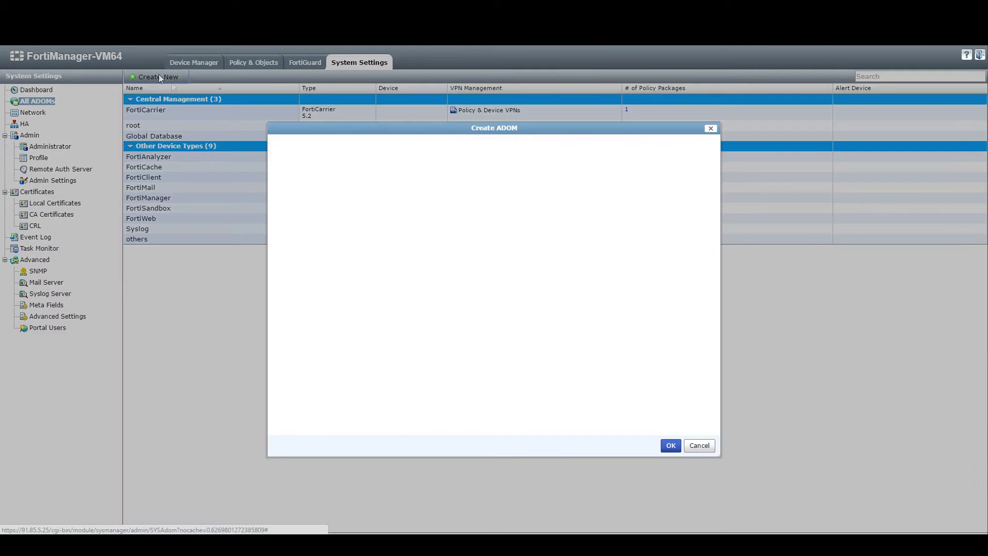
{"action": "left_click", "coordinate": [387, 146]}
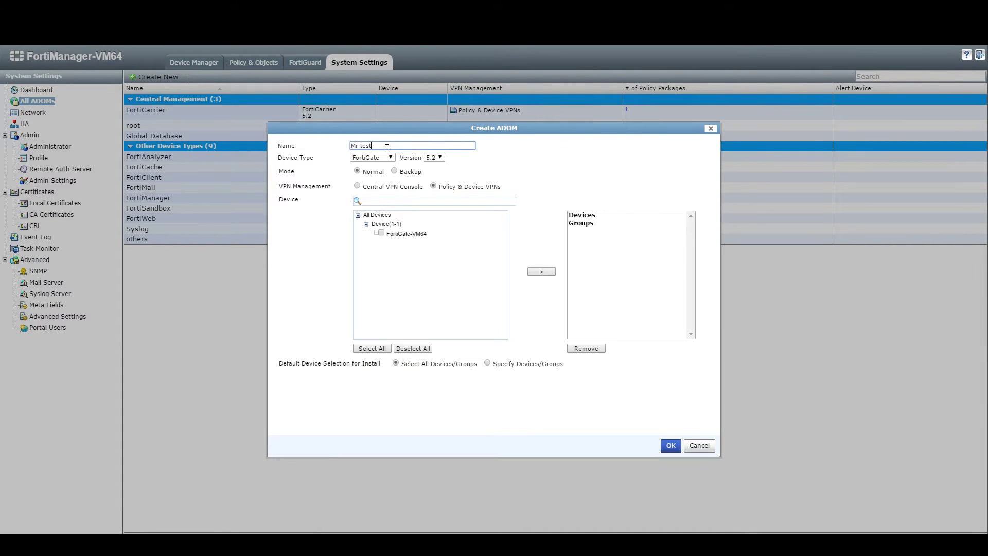
{"action": "left_click", "coordinate": [363, 156]}
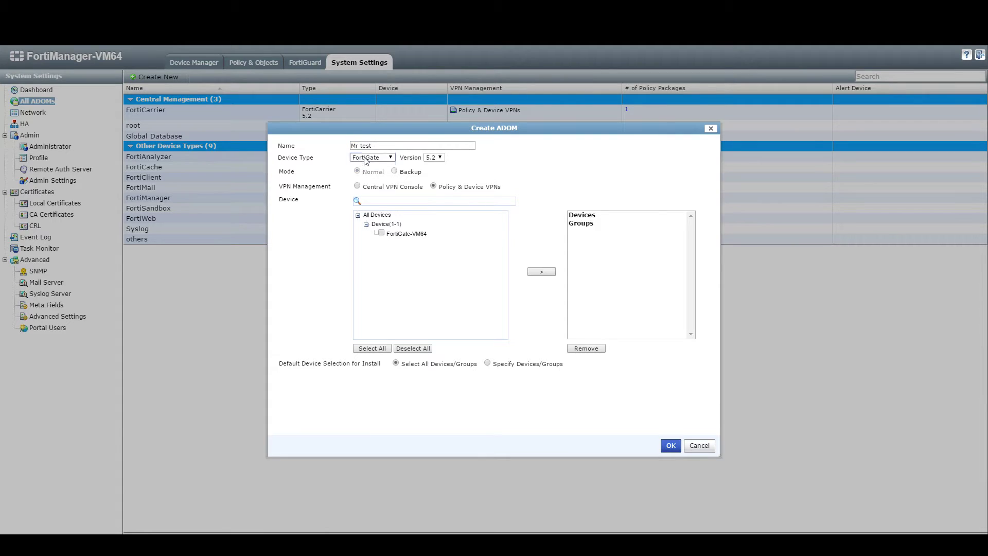
{"action": "left_click", "coordinate": [492, 165]}
Check the FortiGate's firmware version, v5.2.4, on its own web dashboard.
{"action": "left_click", "coordinate": [527, 165]}
{"action": "left_click", "coordinate": [129, 2]}
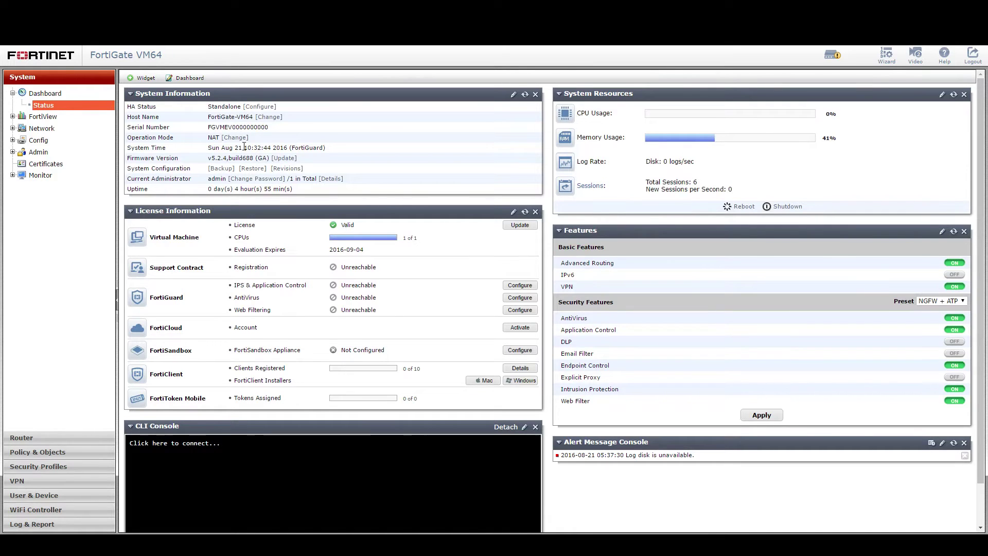
{"action": "left_click_drag", "start_coordinate": [149, 159], "coordinate": [256, 158]}
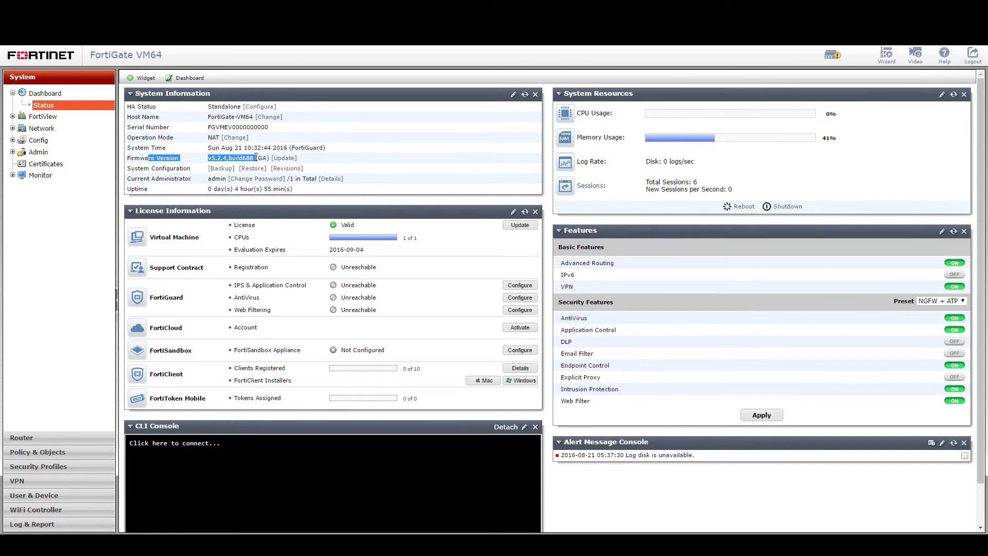
{"action": "left_click", "coordinate": [218, 158]}
{"action": "left_click", "coordinate": [61, 4]}
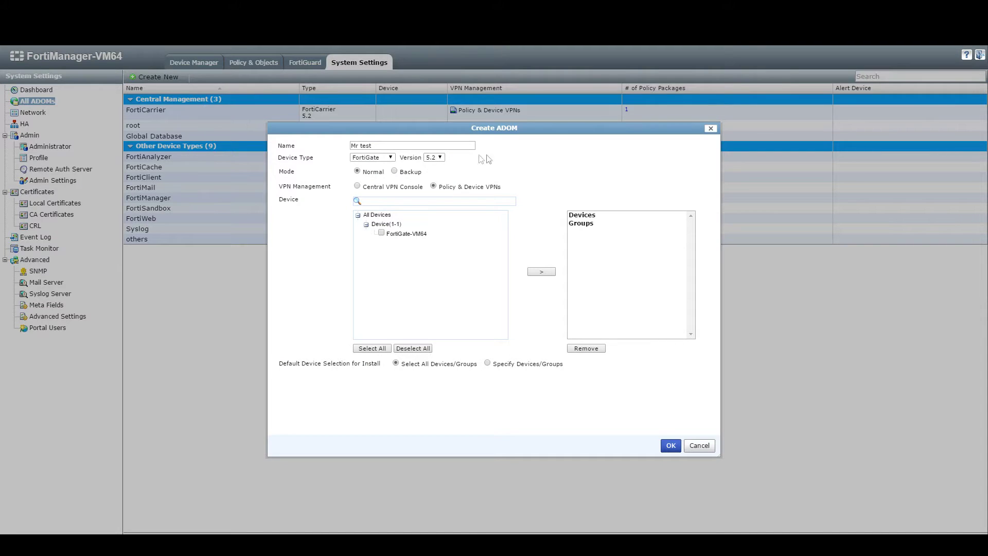
Keep version 5.2, add FortiGate-VM64, remove the name's space, and create ADOM Mrtest.
{"action": "left_click", "coordinate": [439, 160]}
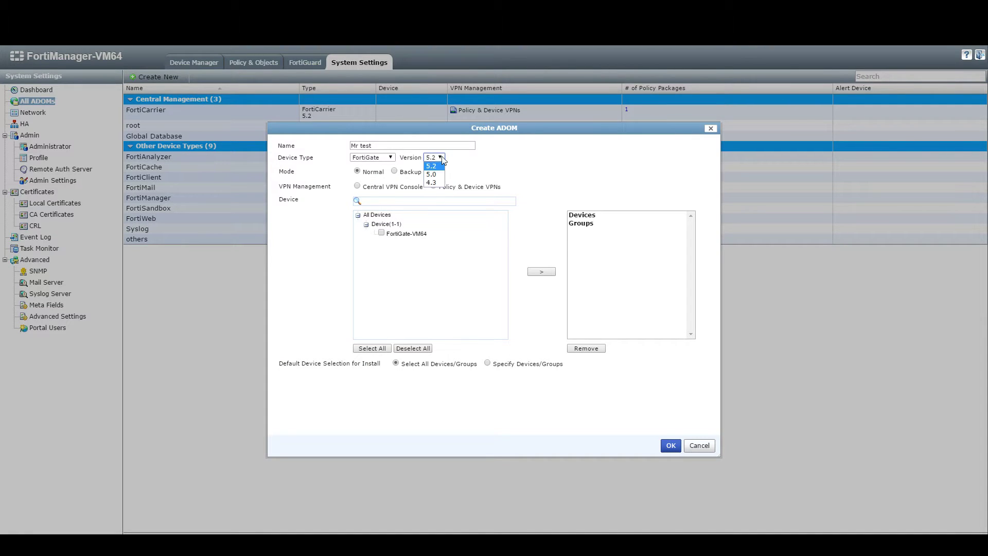
{"action": "left_click", "coordinate": [443, 164]}
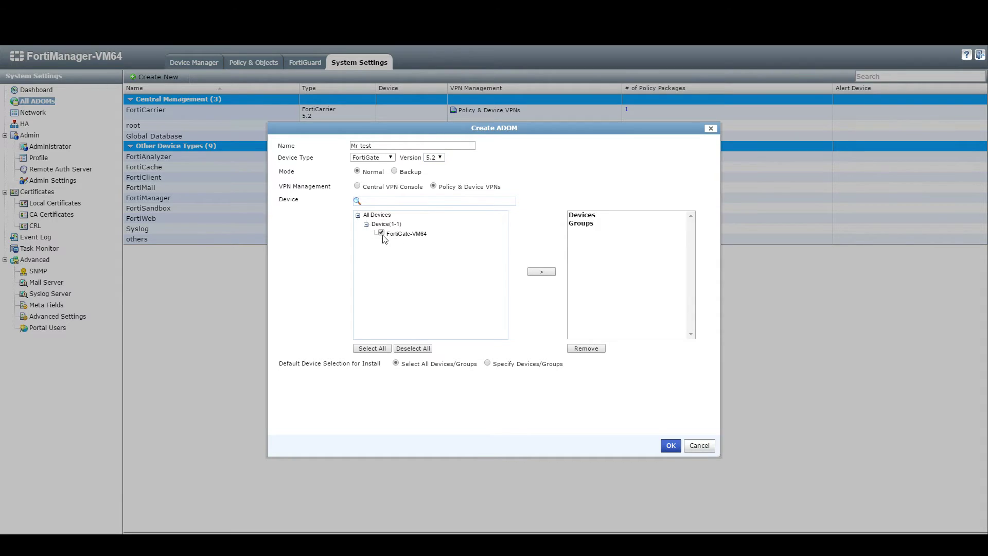
{"action": "left_click", "coordinate": [540, 272]}
{"action": "left_click", "coordinate": [672, 447]}
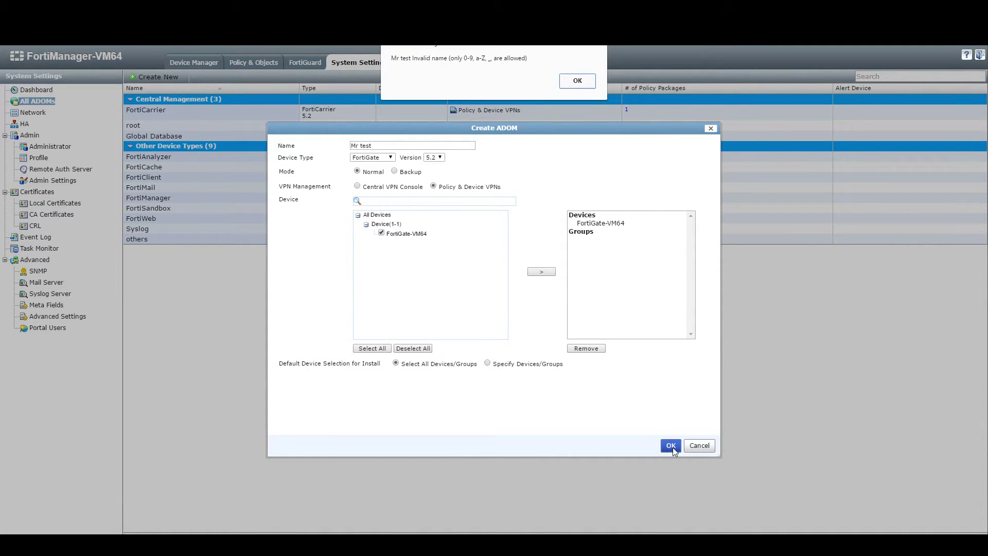
{"action": "left_click", "coordinate": [587, 84]}
{"action": "left_click", "coordinate": [362, 147]}
{"action": "key", "text": "BackSpace"}
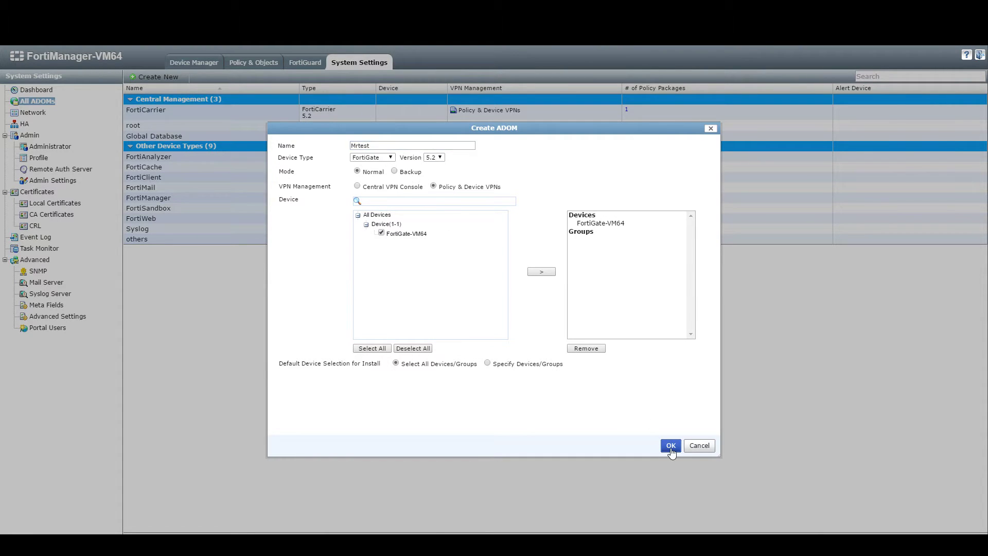
{"action": "left_click", "coordinate": [670, 446]}
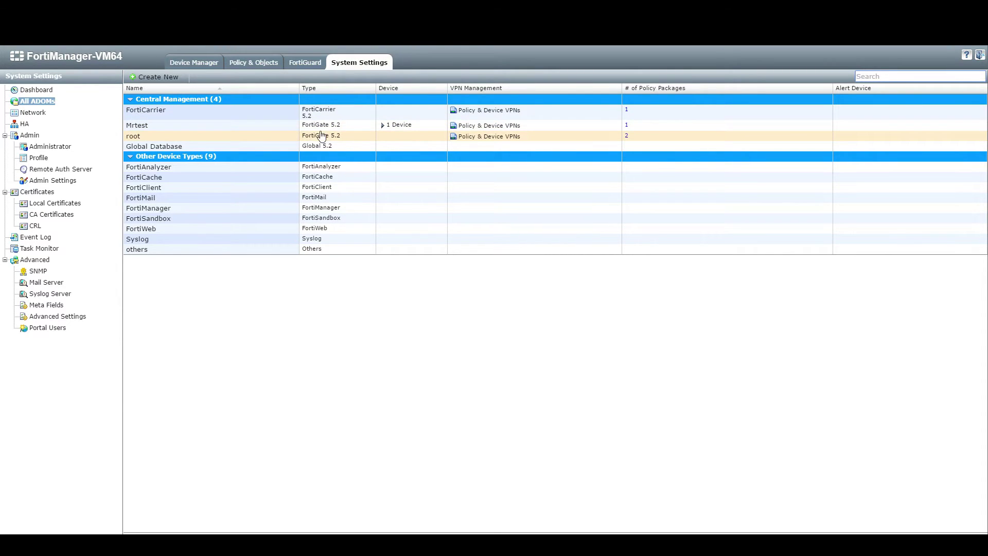
Confirm Mrtest holds 1 device, FortiGate-VM64, then return to Device Manager.
{"action": "left_click", "coordinate": [383, 126]}
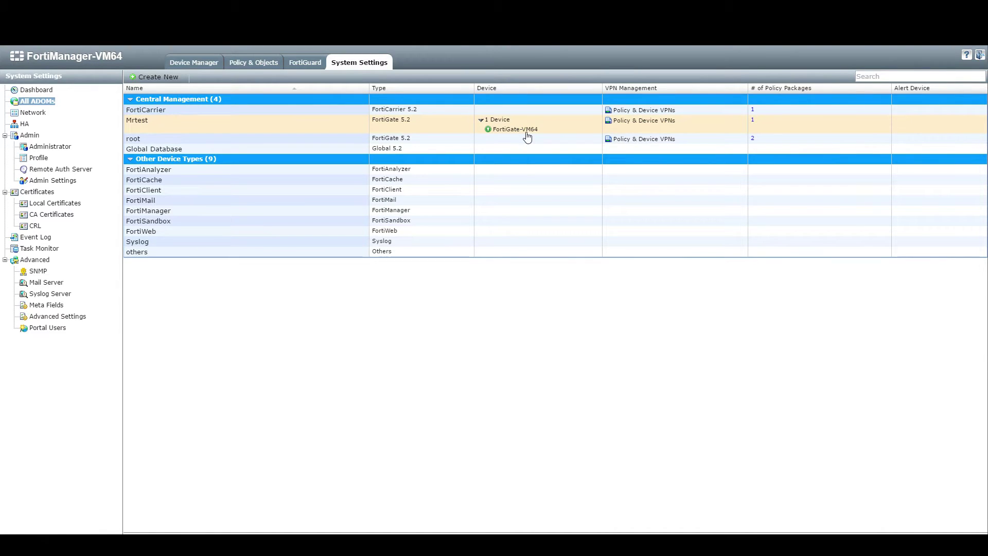
{"action": "left_click", "coordinate": [200, 62]}
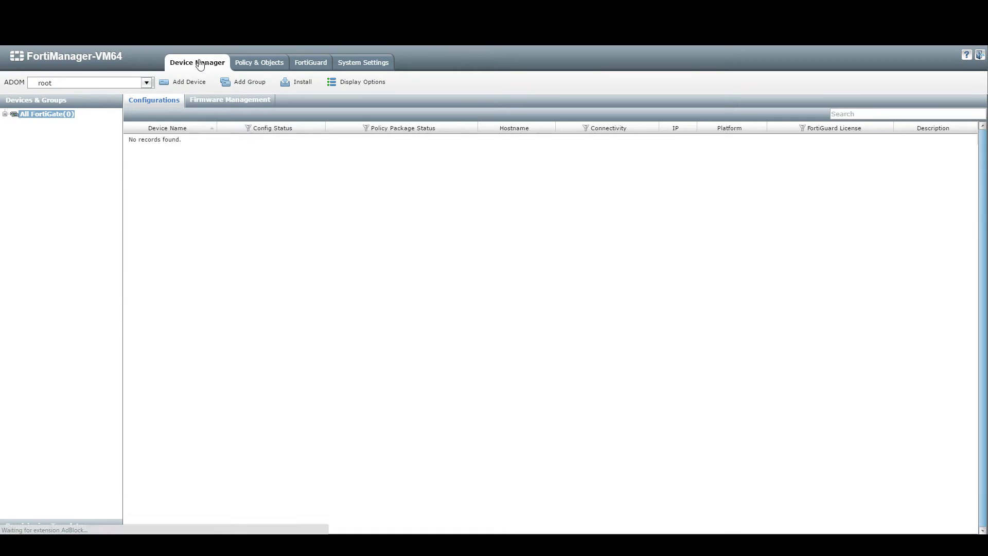
Switch to the Mrtest ADOM, select FortiGate-VM64, and view its empty default policy package.
{"action": "left_click", "coordinate": [146, 84]}
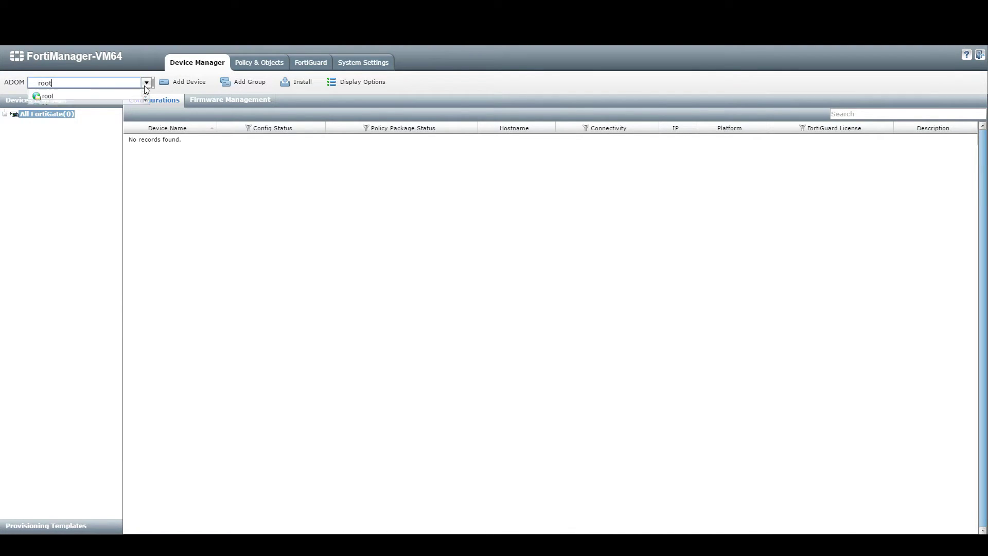
{"action": "left_click", "coordinate": [132, 106]}
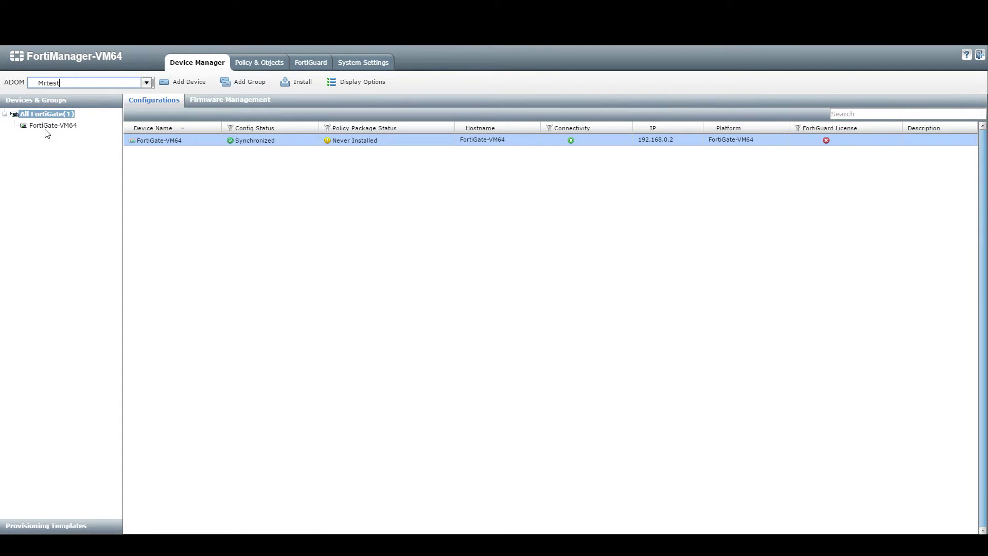
{"action": "left_click", "coordinate": [50, 127]}
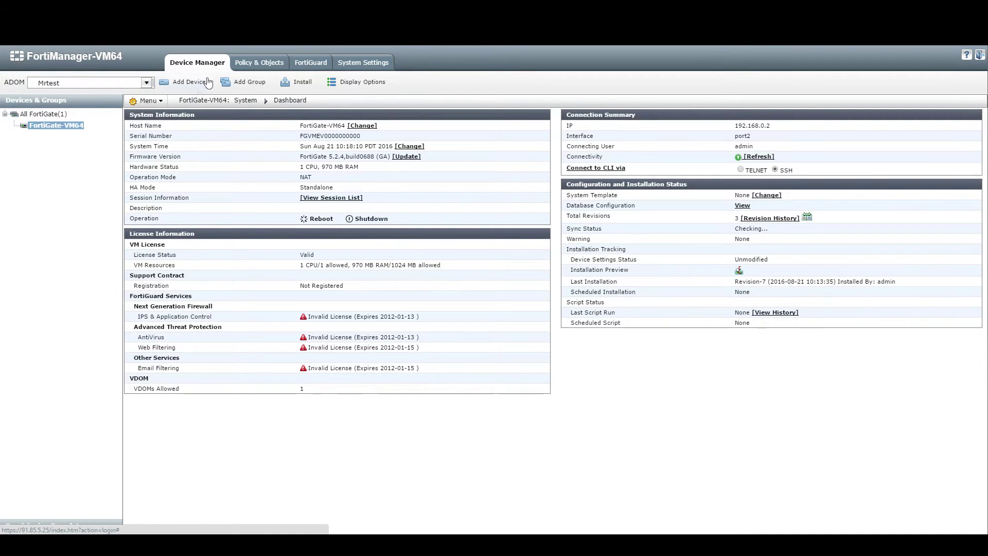
{"action": "left_click", "coordinate": [259, 63]}
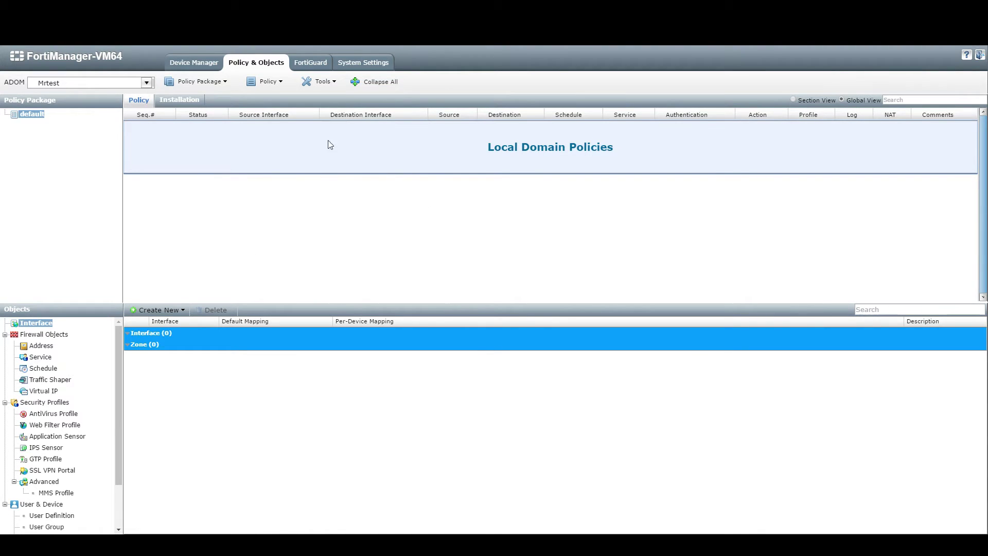
Return to the Mrtest device list showing FortiGate-VM64 with policy package never installed.
{"action": "left_click", "coordinate": [183, 65]}
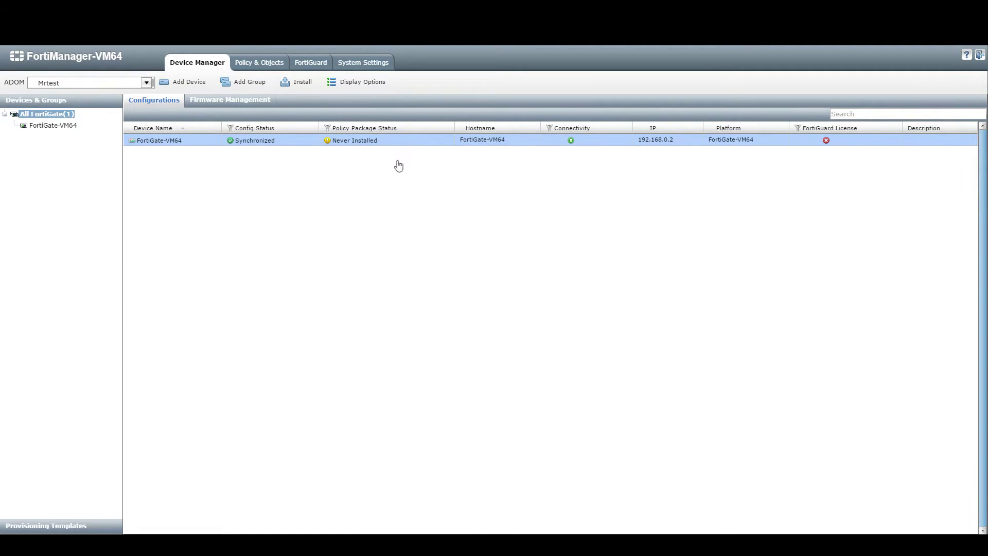
Start Import Policy on FortiGate-VM64 and name port1's ADOM interface WAN and port2's KAN.
{"action": "right_click", "coordinate": [373, 146]}
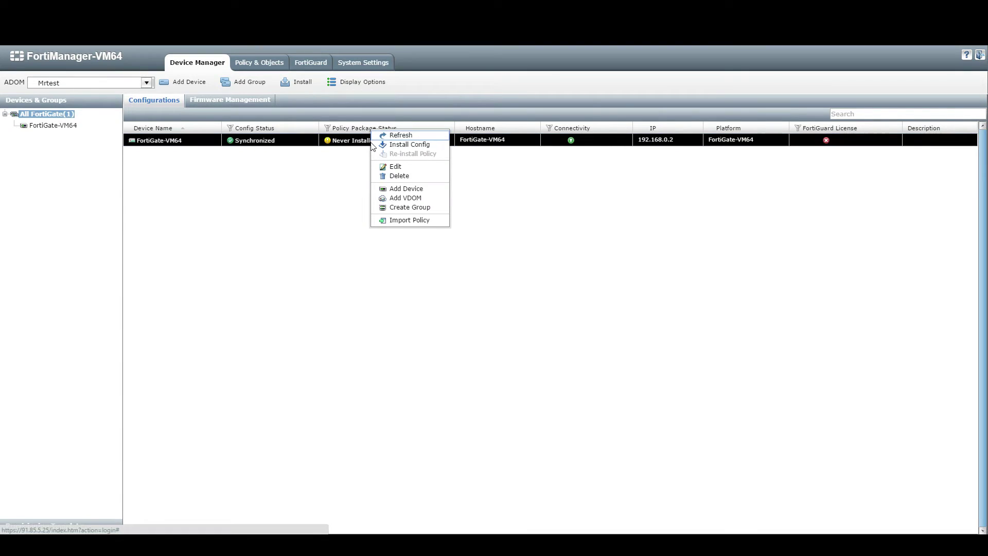
{"action": "left_click", "coordinate": [395, 222]}
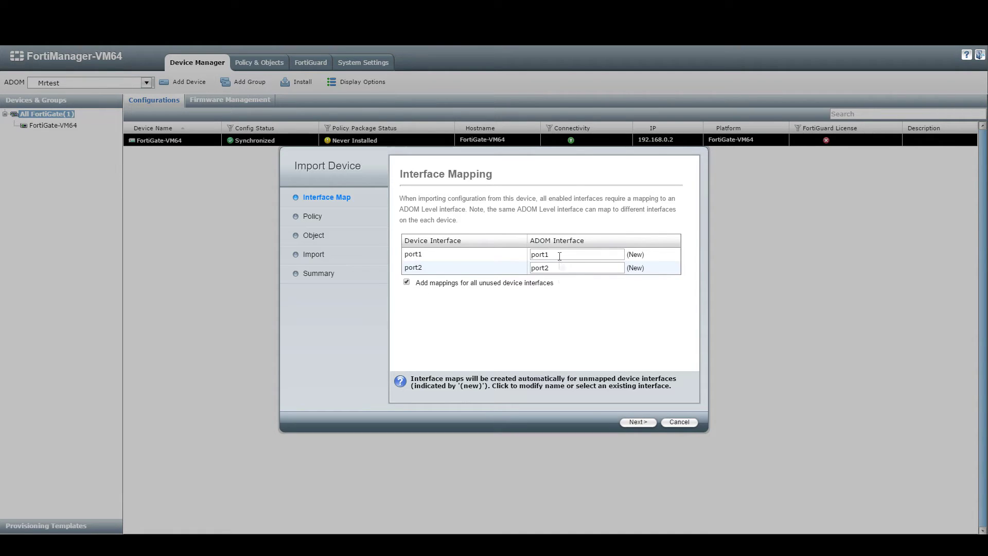
{"action": "left_click", "coordinate": [563, 255]}
{"action": "type", "text": "WAN"}
{"action": "key", "text": "Tab"}
{"action": "type", "text": "K"}
{"action": "type", "text": "AN"}
Correct the mappings to port1 WAN and port2 LAN, then advance to the policy step.
{"action": "double_click", "coordinate": [547, 268]}
{"action": "double_click", "coordinate": [544, 253]}
{"action": "left_click", "coordinate": [501, 323]}
{"action": "left_click_drag", "start_coordinate": [556, 255], "coordinate": [507, 273]}
{"action": "left_click_drag", "start_coordinate": [550, 254], "coordinate": [504, 257]}
{"action": "left_click_drag", "start_coordinate": [568, 254], "coordinate": [514, 254]}
{"action": "left_click", "coordinate": [544, 256]}
{"action": "left_click", "coordinate": [544, 278]}
{"action": "double_click", "coordinate": [541, 268]}
{"action": "left_click_drag", "start_coordinate": [429, 266], "coordinate": [406, 267]}
{"action": "left_click", "coordinate": [434, 316]}
{"action": "left_click", "coordinate": [638, 422]}
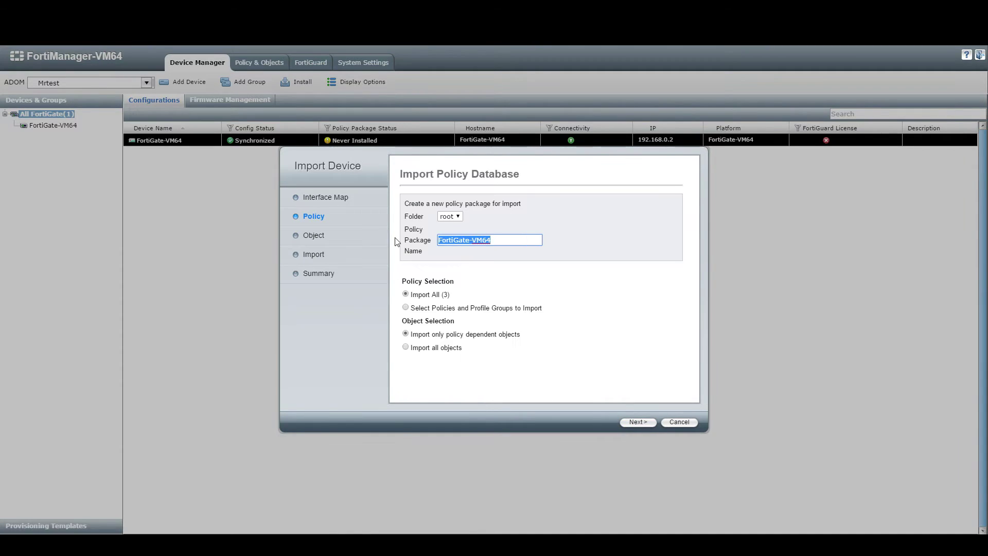
Name the package test123, import all 3 policies, and choose Import all objects.
{"action": "type", "text": "`"}
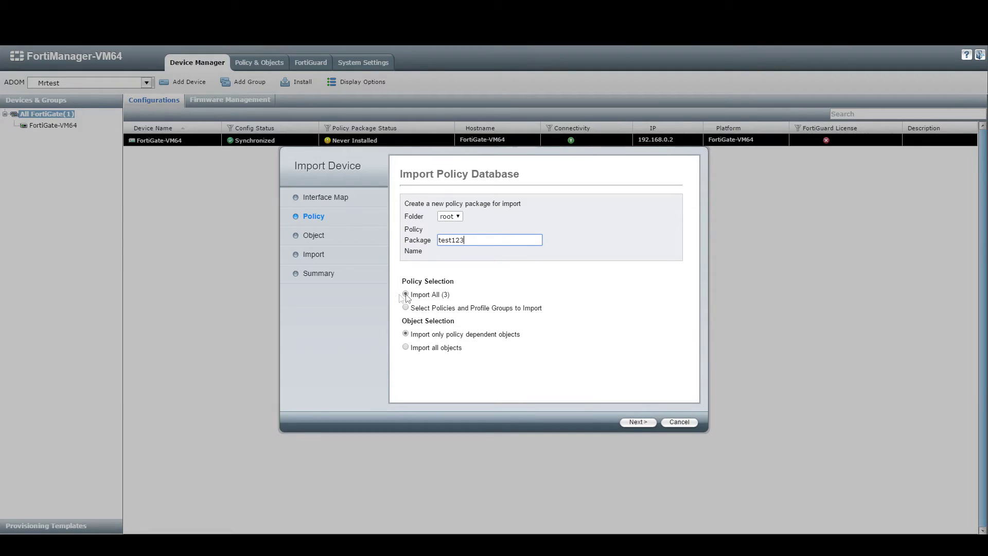
{"action": "left_click", "coordinate": [405, 308]}
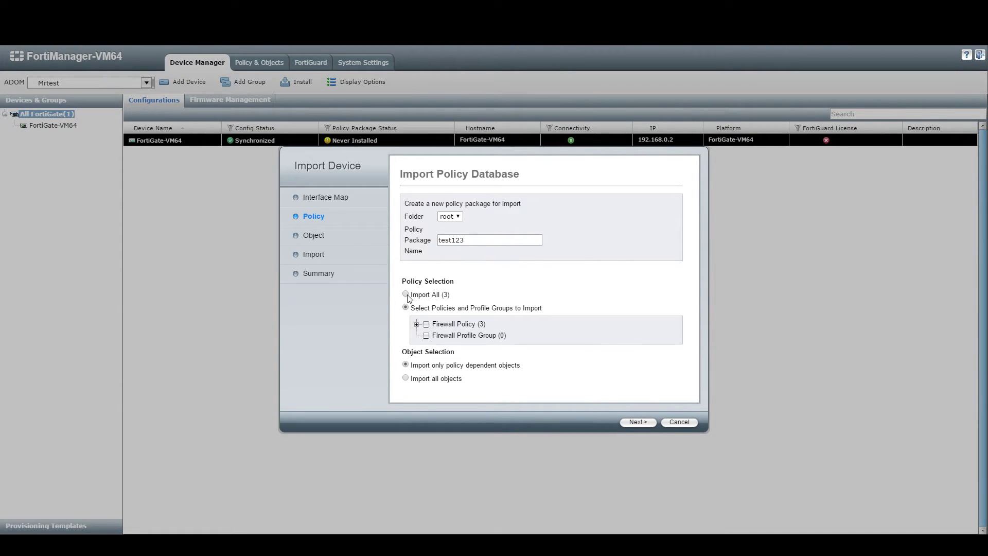
{"action": "left_click", "coordinate": [409, 297]}
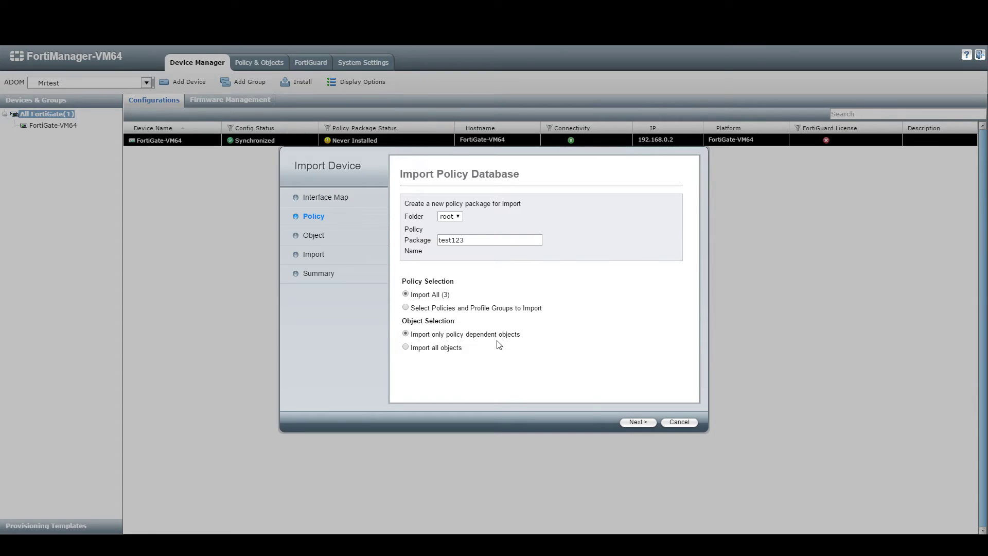
{"action": "left_click", "coordinate": [412, 349]}
Review the 36 object conflicts and set them all to take FortiGate values.
{"action": "left_click", "coordinate": [639, 422]}
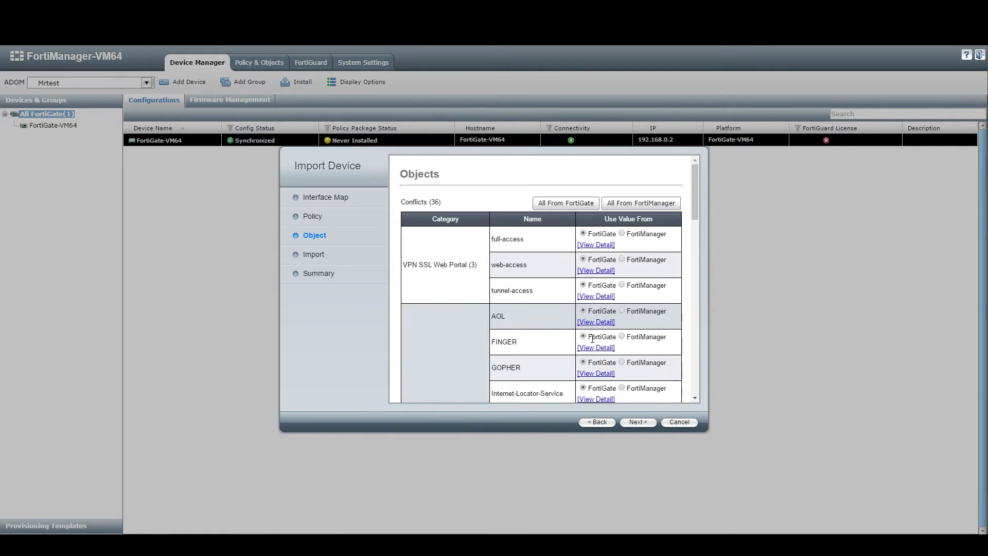
{"action": "scroll", "coordinate": [595, 360], "scroll_direction": "down", "scroll_amount": 10}
{"action": "scroll", "coordinate": [594, 372], "scroll_direction": "down", "scroll_amount": 5}
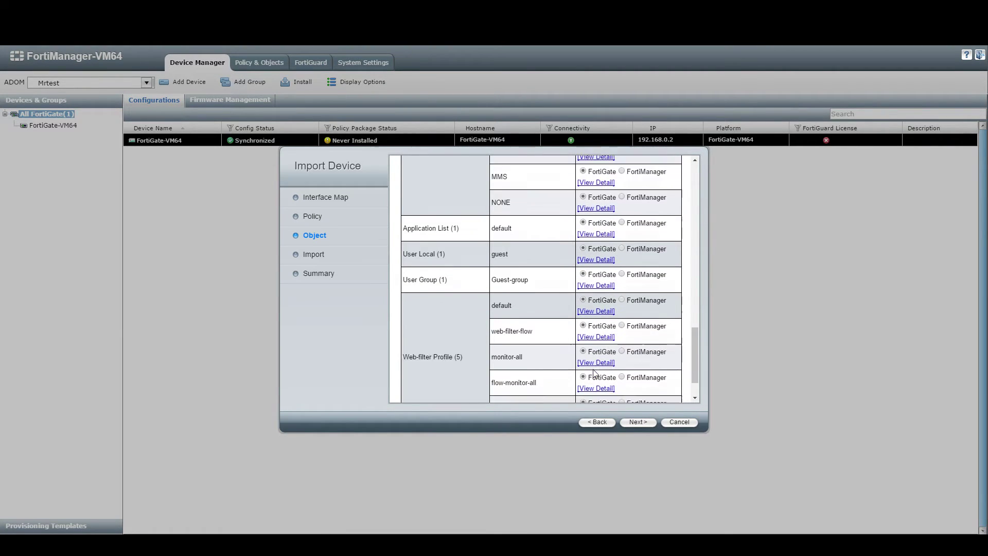
{"action": "scroll", "coordinate": [558, 382], "scroll_direction": "up", "scroll_amount": 10}
{"action": "scroll", "coordinate": [558, 383], "scroll_direction": "up", "scroll_amount": 3}
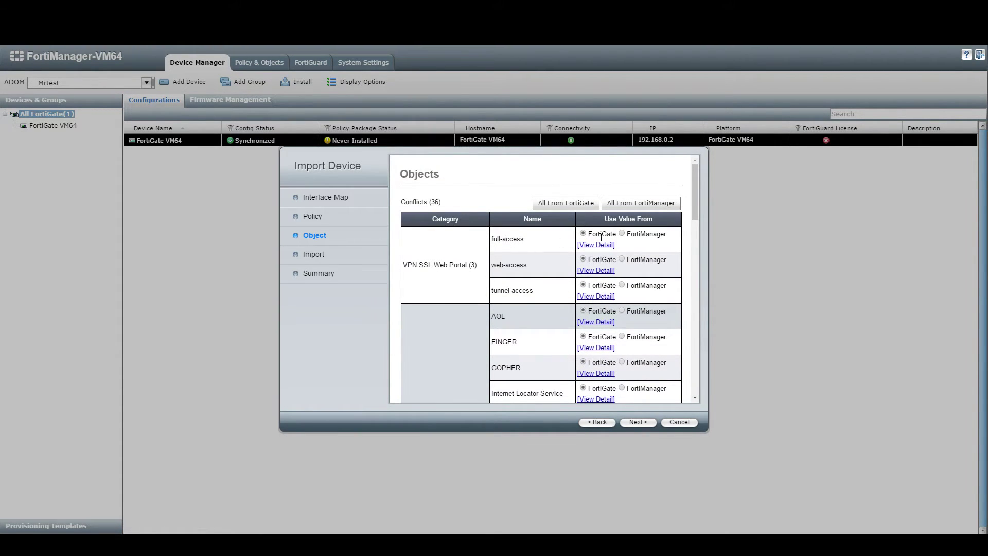
{"action": "scroll", "coordinate": [638, 247], "scroll_direction": "down", "scroll_amount": 15}
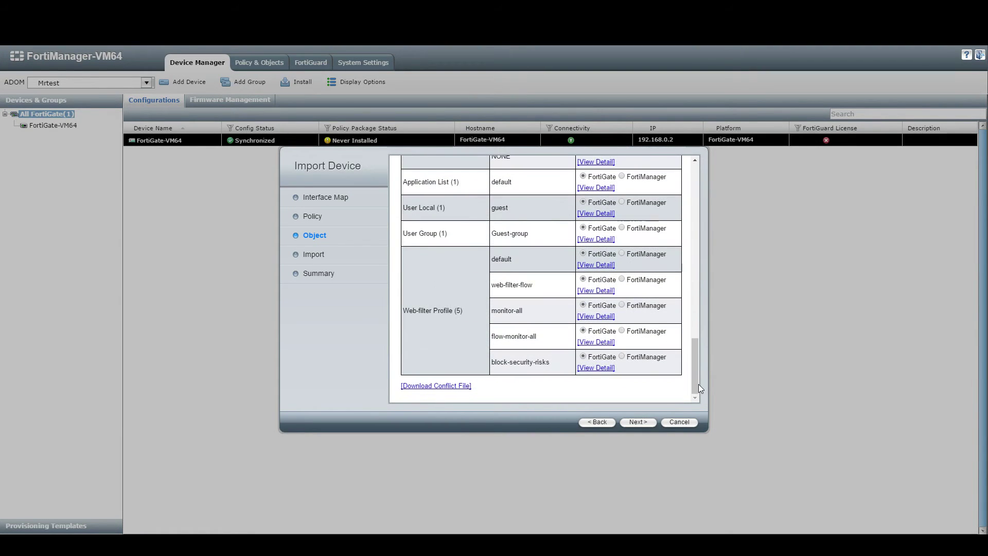
{"action": "left_click_drag", "start_coordinate": [697, 382], "coordinate": [696, 190]}
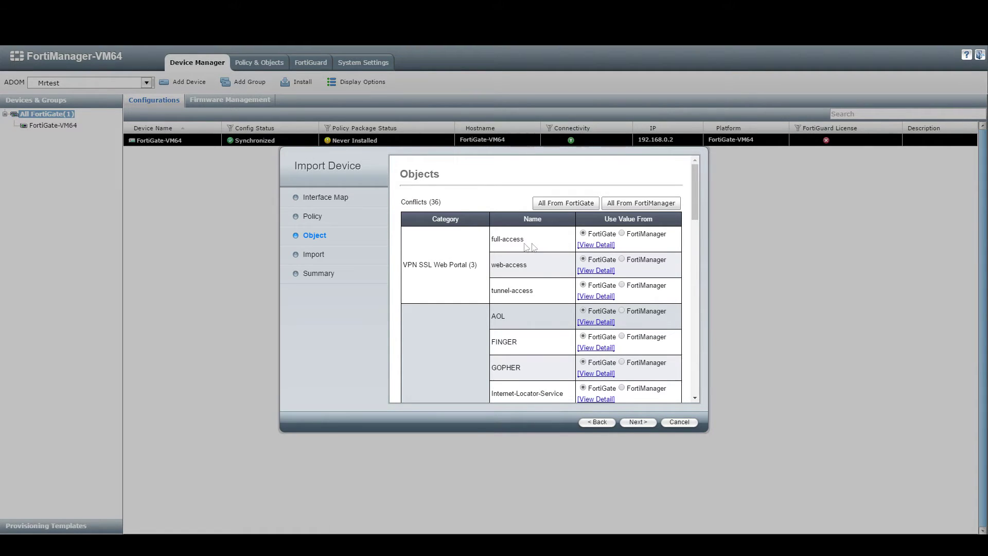
{"action": "left_click_drag", "start_coordinate": [407, 265], "coordinate": [469, 265]}
{"action": "left_click", "coordinate": [506, 265]}
{"action": "double_click", "coordinate": [521, 290]}
{"action": "left_click", "coordinate": [623, 283]}
{"action": "left_click_drag", "start_coordinate": [530, 240], "coordinate": [488, 238]}
{"action": "left_click", "coordinate": [568, 204]}
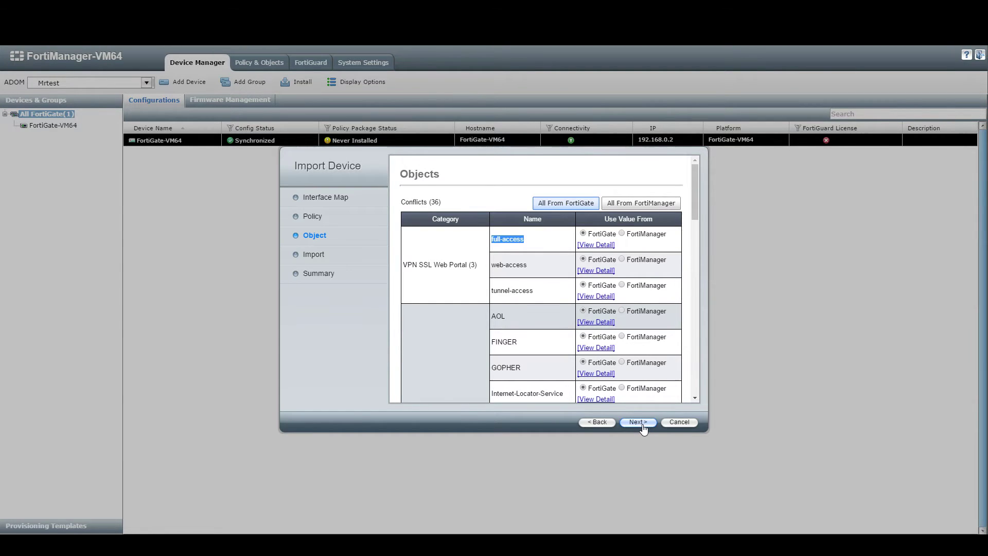
Confirm the ready-to-import summary, import all 41 of 41 policies and objects into test123, and finish.
{"action": "left_click", "coordinate": [640, 422]}
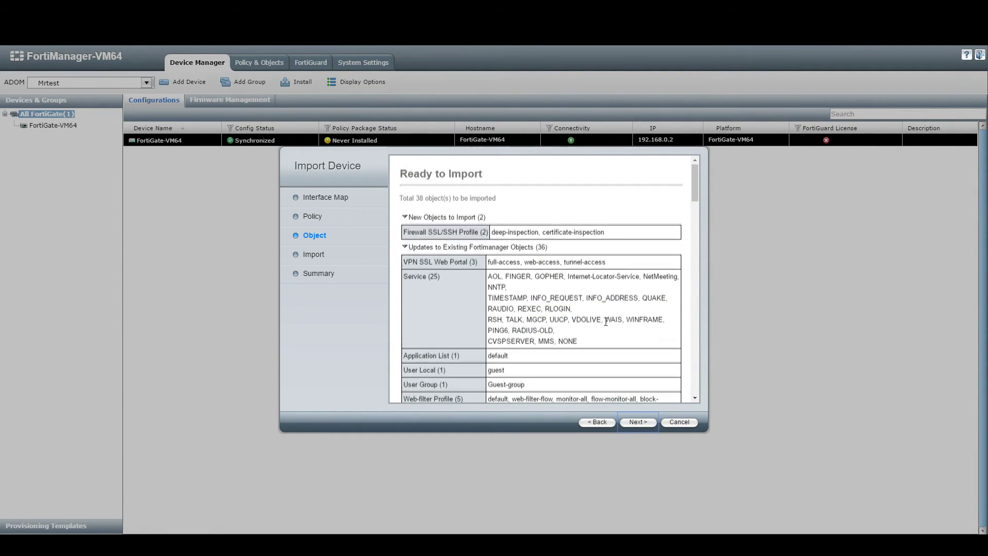
{"action": "scroll", "coordinate": [641, 429], "scroll_direction": "down", "scroll_amount": 10}
{"action": "left_click", "coordinate": [636, 424]}
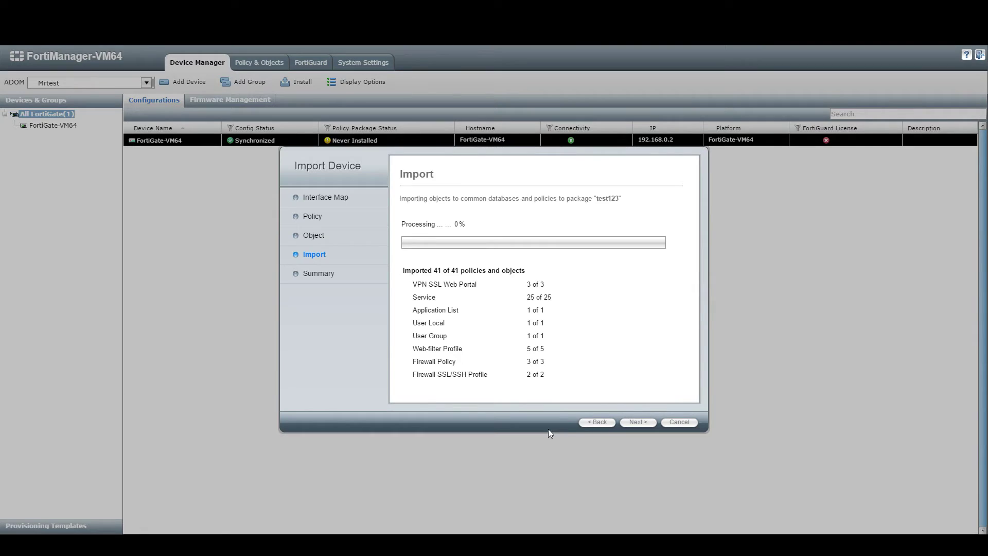
{"action": "left_click", "coordinate": [638, 423]}
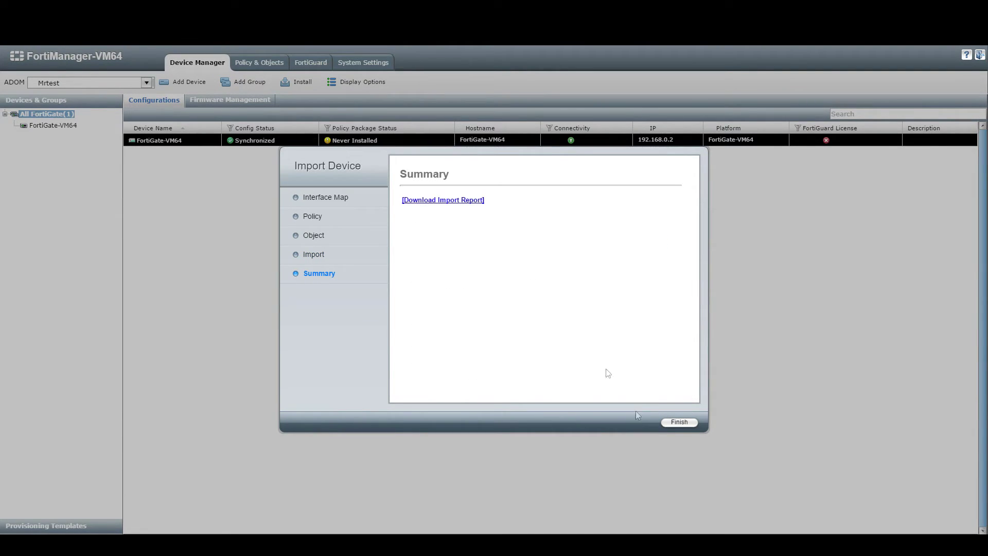
{"action": "left_click", "coordinate": [679, 423]}
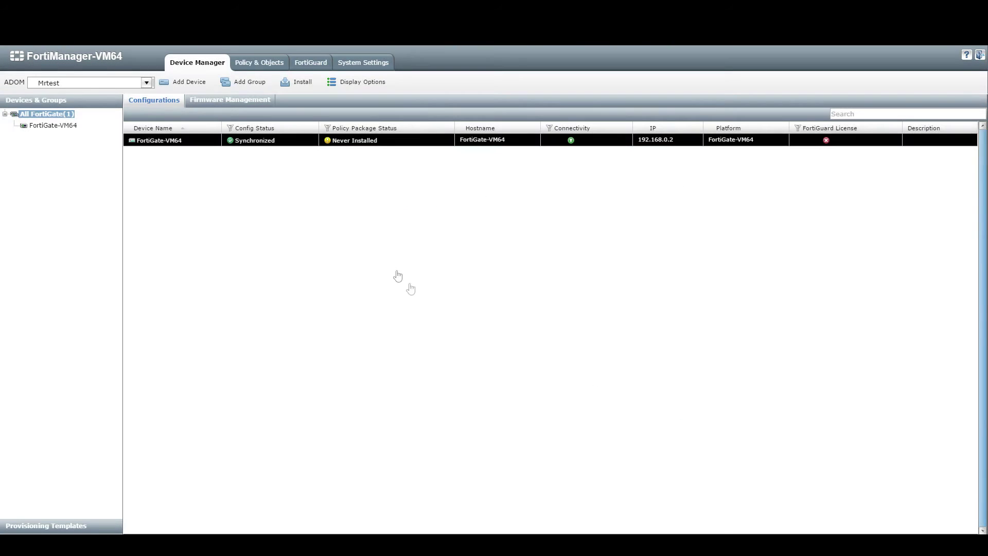
Refresh All FortiGate, then view package test123's HTTP/HTTPS accept, skype and dropbox.com deny policies in Mrtest.
{"action": "left_click", "coordinate": [43, 119]}
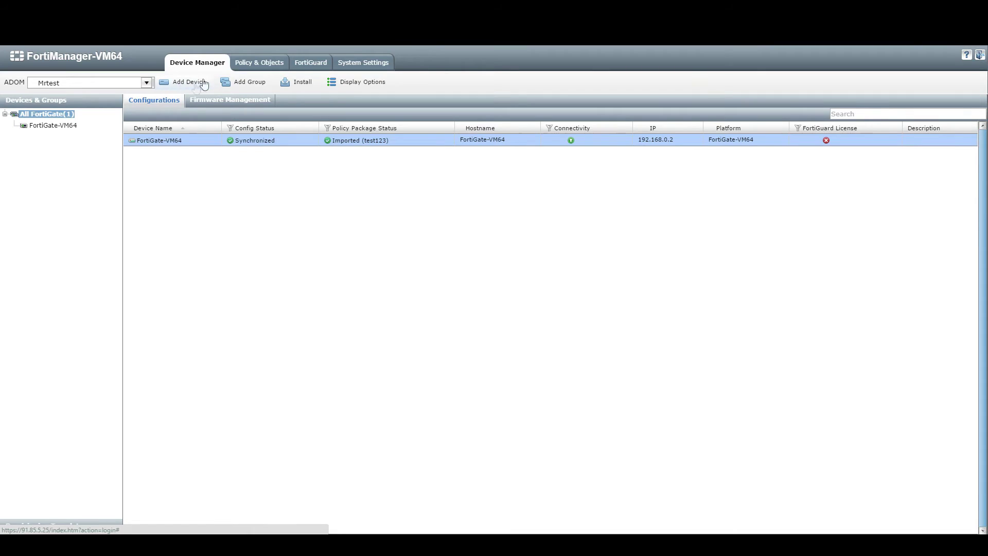
{"action": "left_click", "coordinate": [239, 65]}
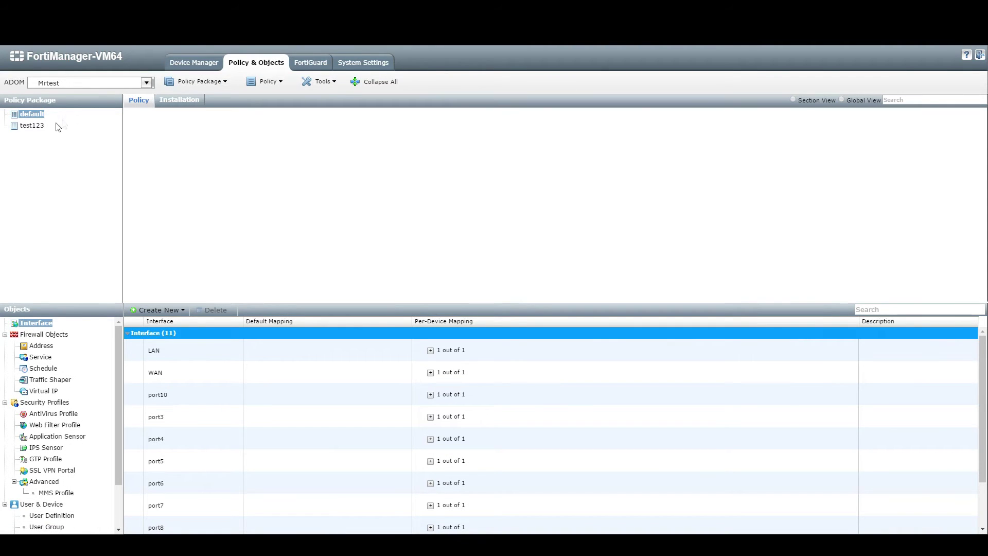
{"action": "left_click", "coordinate": [31, 126]}
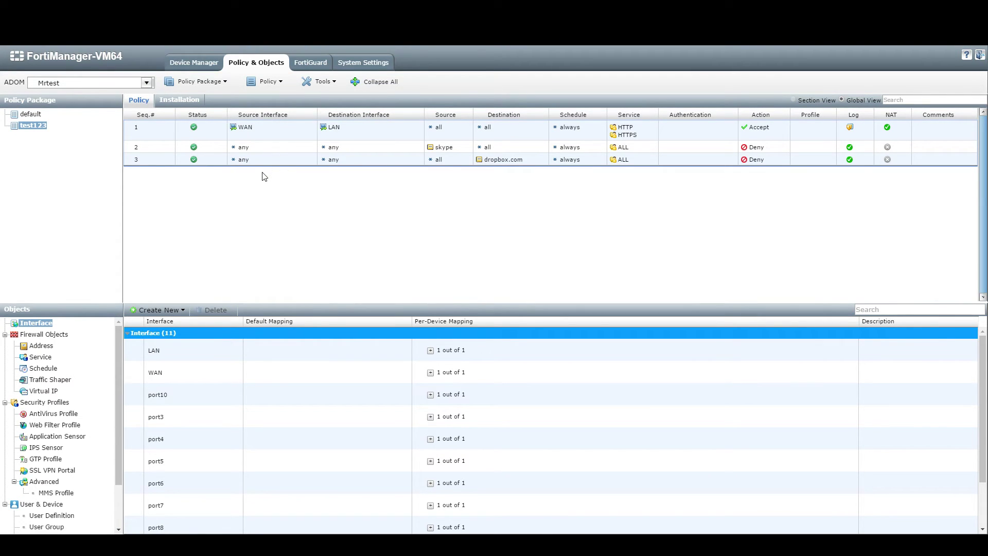
{"action": "left_click", "coordinate": [90, 83]}
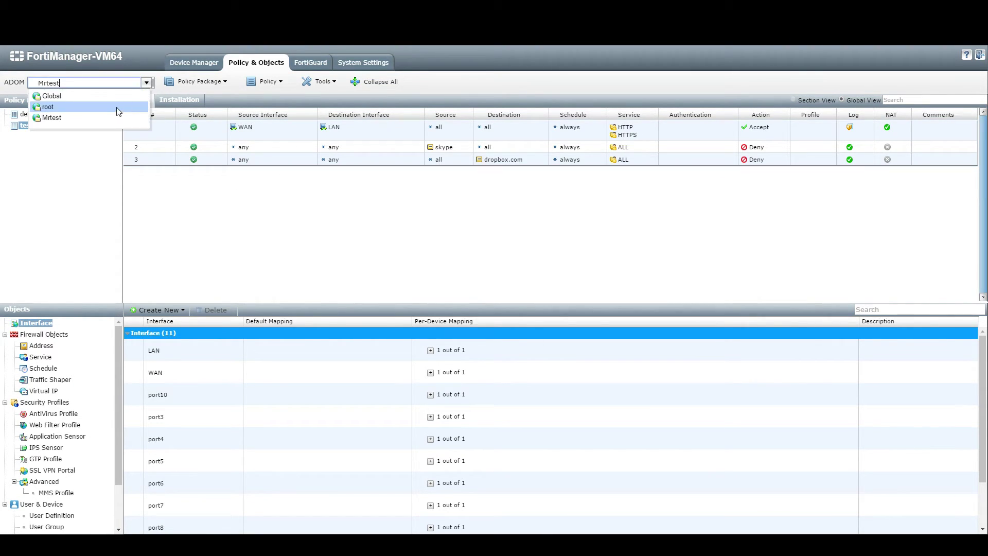
{"action": "left_click", "coordinate": [61, 150]}
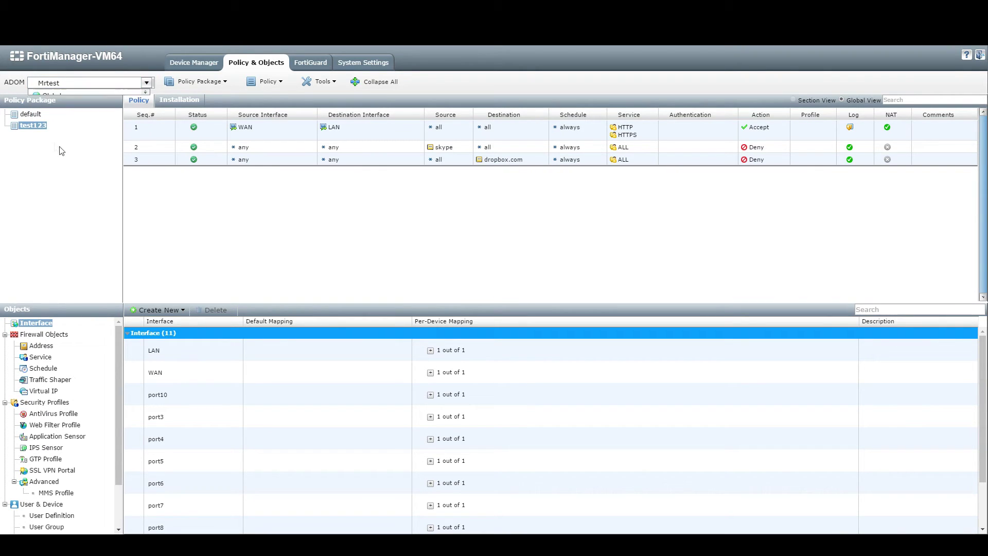
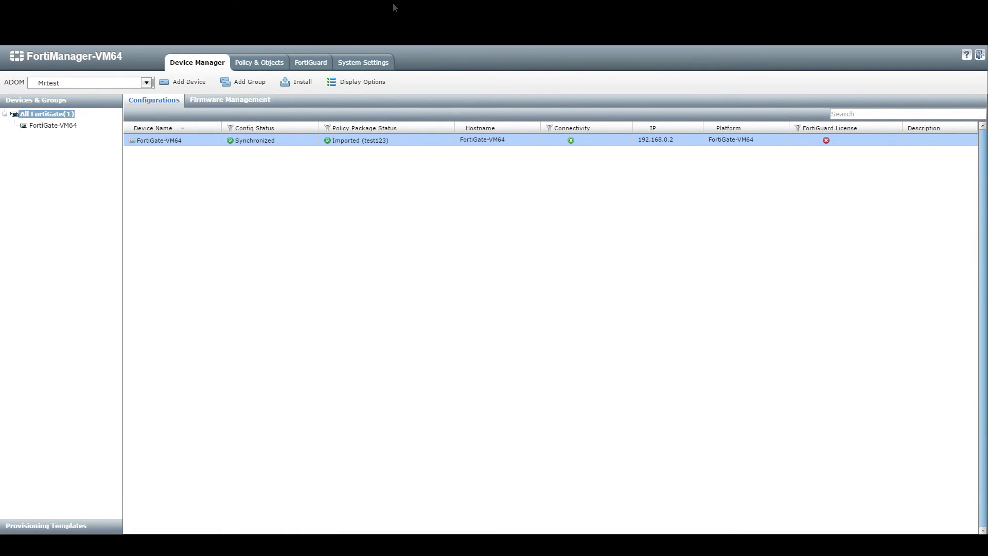
Switch Policy & Objects to the Mrtest ADOM and open policy package test123.
{"action": "left_click", "coordinate": [264, 67]}
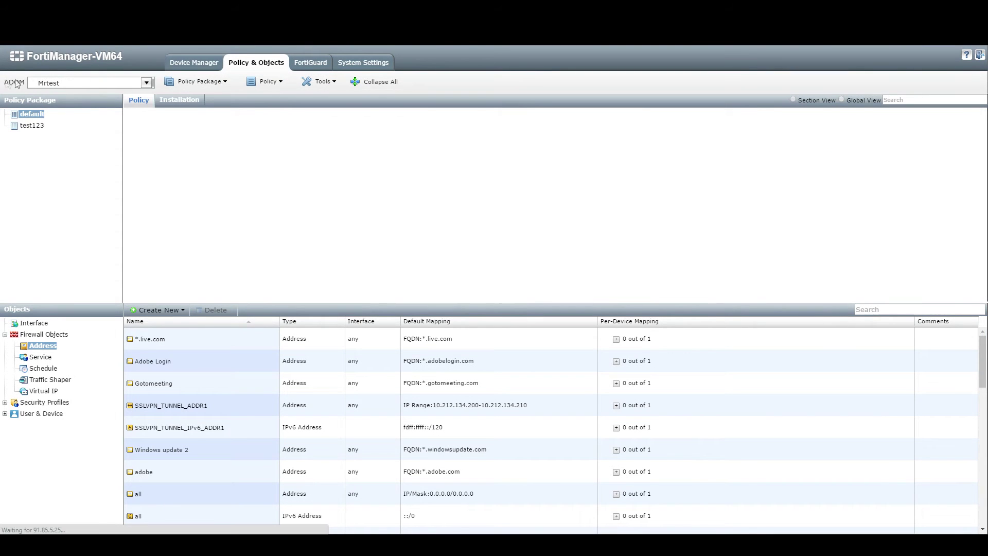
{"action": "left_click", "coordinate": [147, 83]}
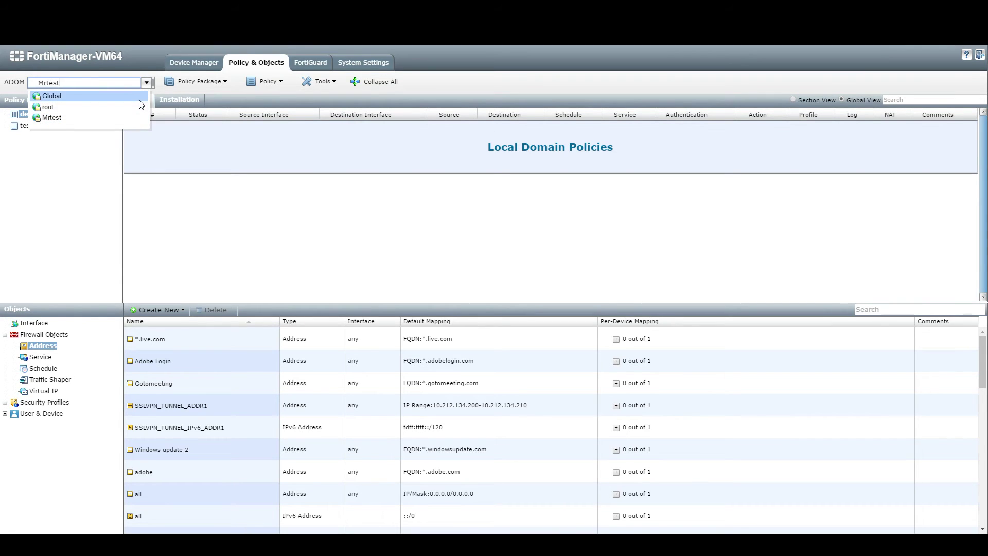
{"action": "left_click", "coordinate": [139, 119]}
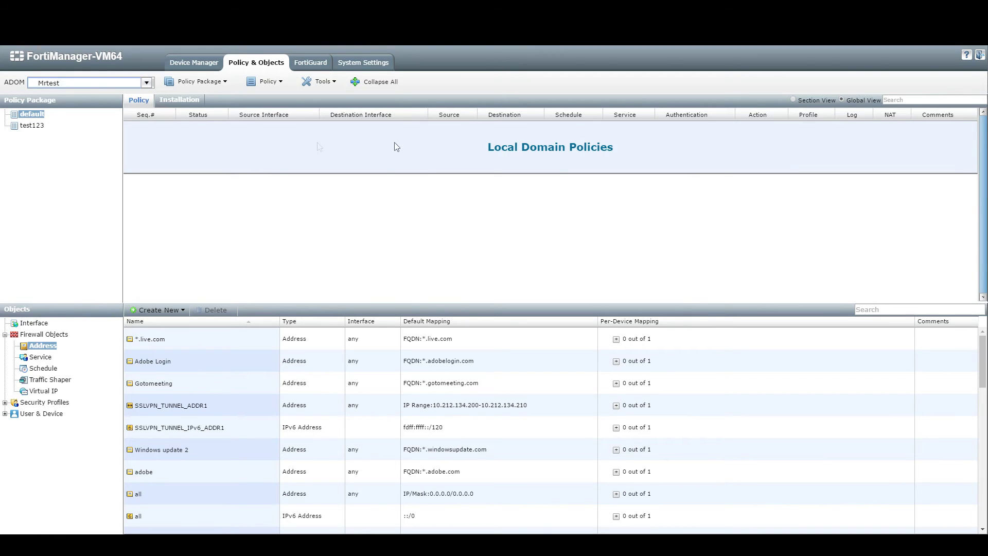
{"action": "left_click", "coordinate": [34, 128]}
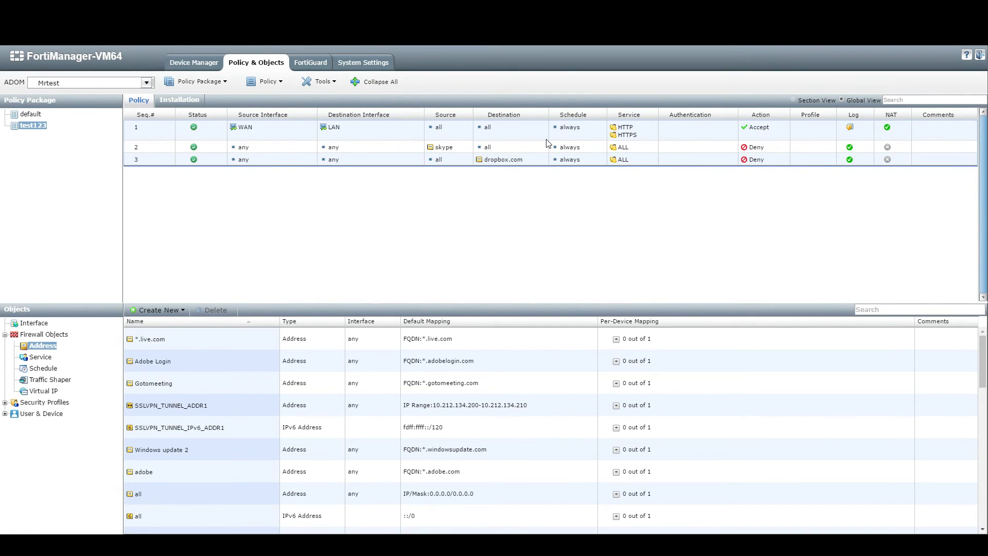
Re-install the test123 policy package from the Policy Package menu.
{"action": "left_click", "coordinate": [266, 82]}
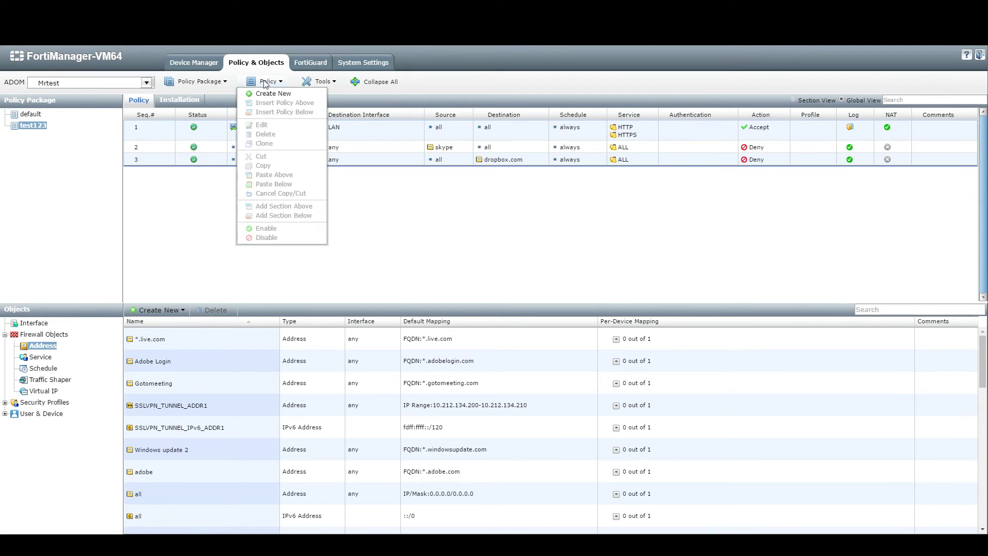
{"action": "left_click", "coordinate": [227, 82]}
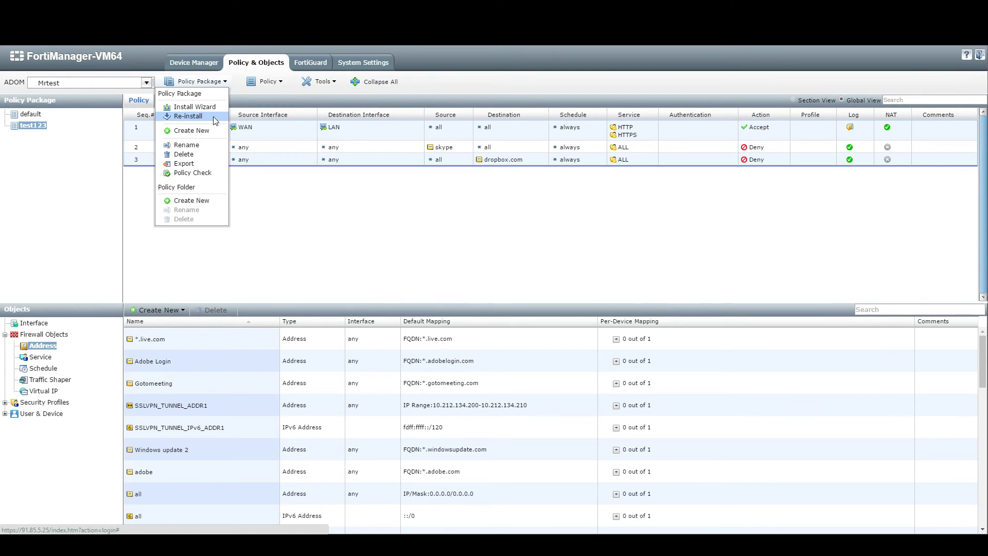
{"action": "left_click", "coordinate": [213, 116]}
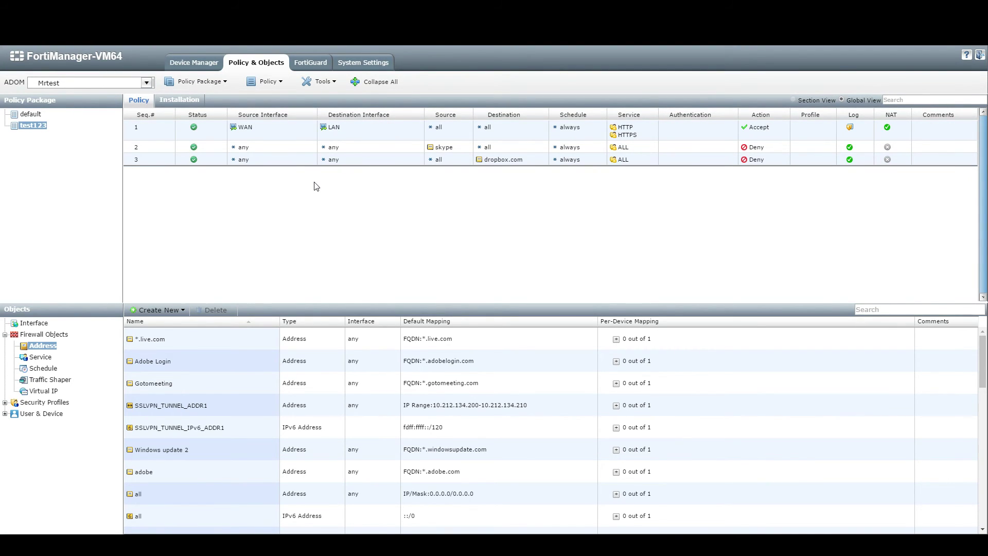
Check policy 2's Destination options without changes, then bring up policy 1's Service options.
{"action": "left_click", "coordinate": [508, 149]}
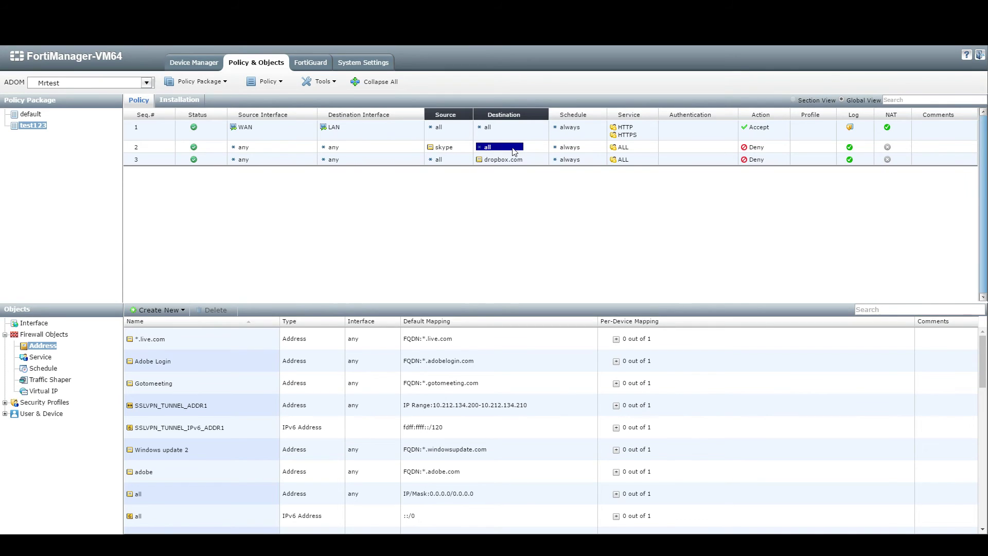
{"action": "right_click", "coordinate": [512, 149]}
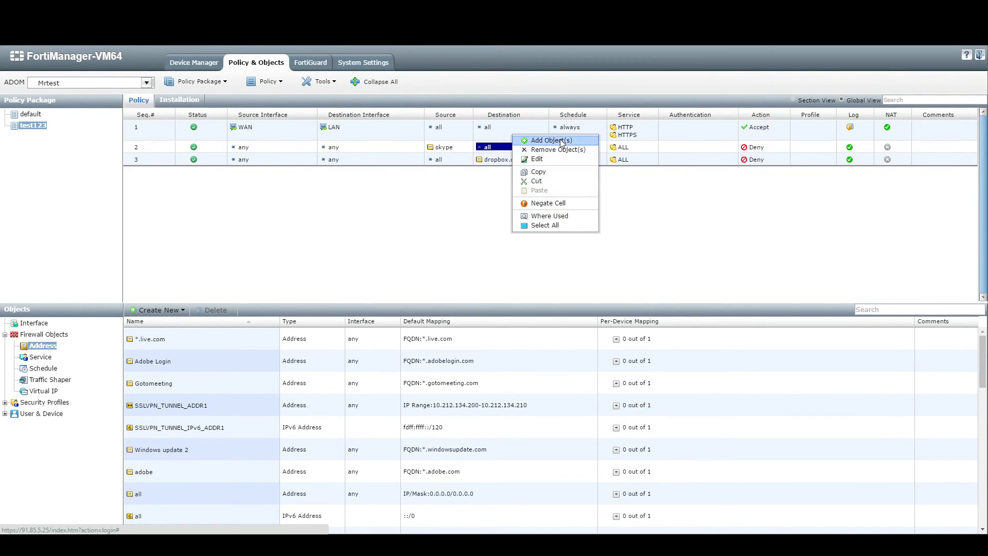
{"action": "left_click", "coordinate": [499, 149]}
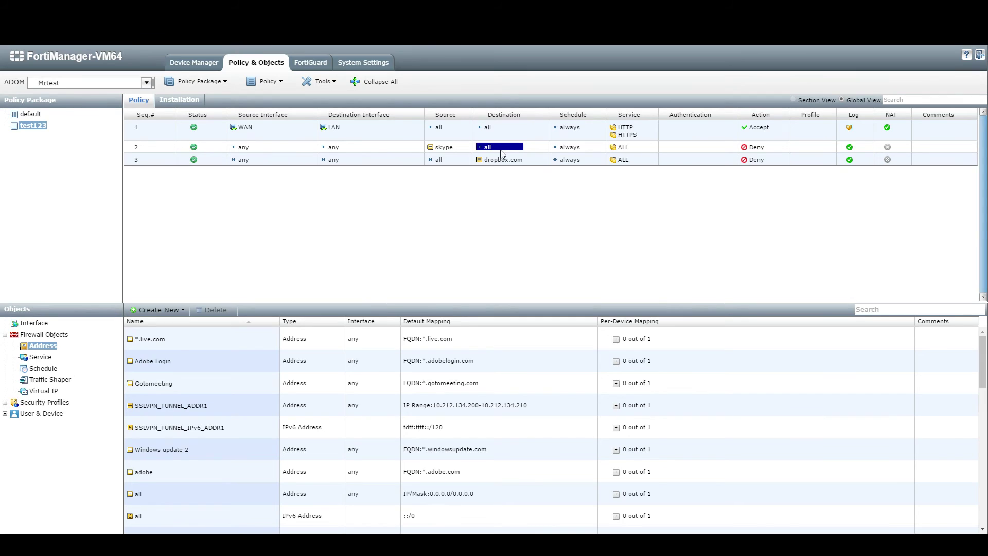
{"action": "right_click", "coordinate": [647, 134]}
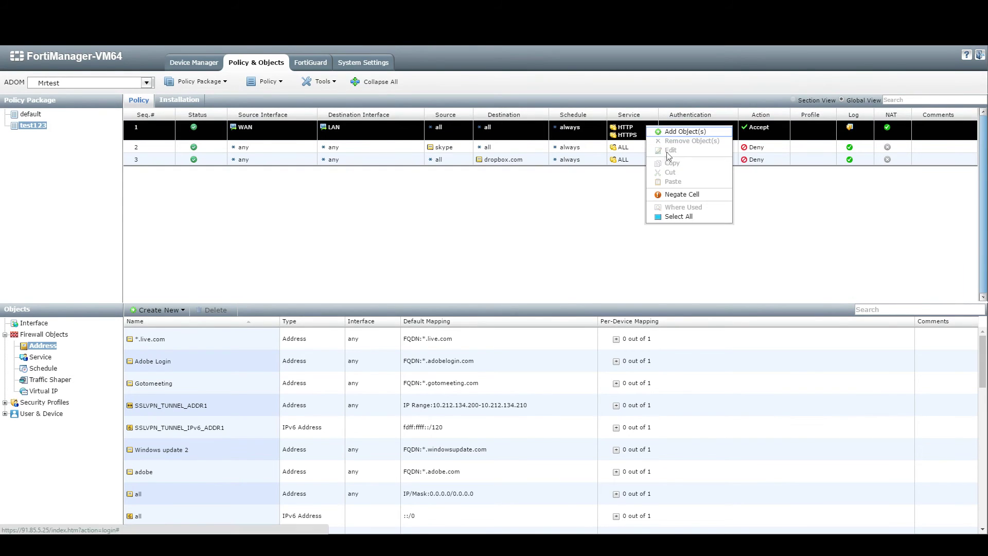
Add the ALL_ICMP service to policy 1 next to HTTP and HTTPS.
{"action": "left_click", "coordinate": [675, 132]}
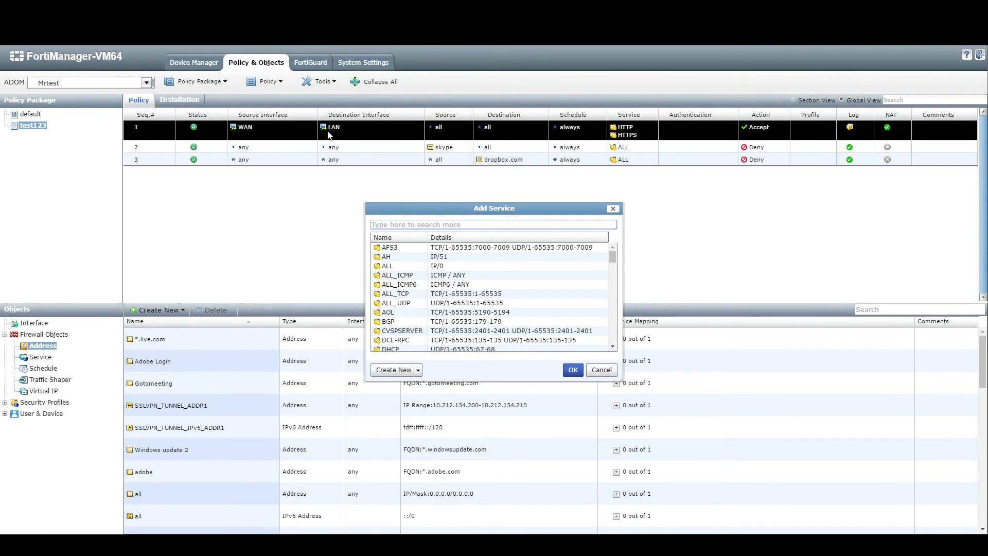
{"action": "left_click", "coordinate": [458, 276]}
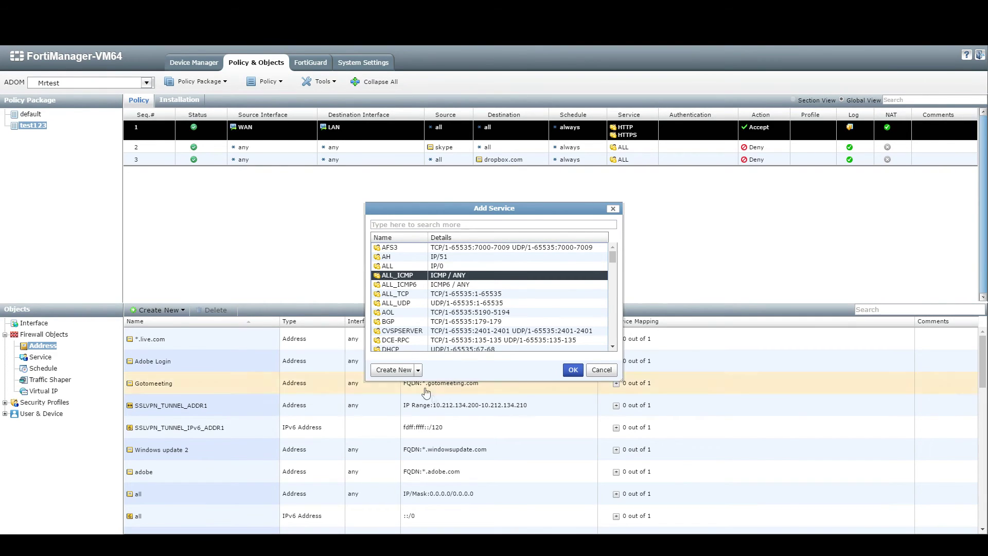
{"action": "left_click", "coordinate": [577, 372]}
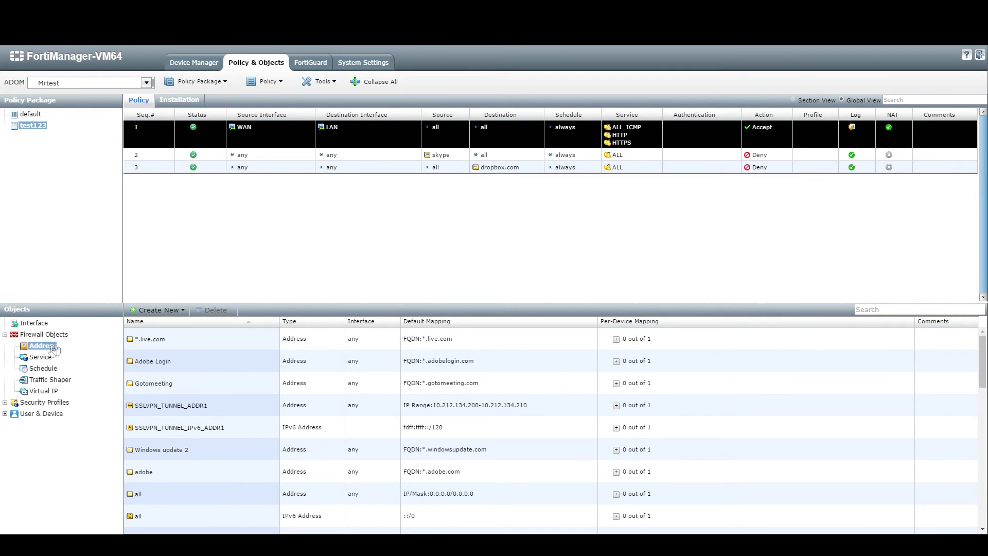
Go to the firewall Address objects and start a new address.
{"action": "left_click", "coordinate": [5, 334]}
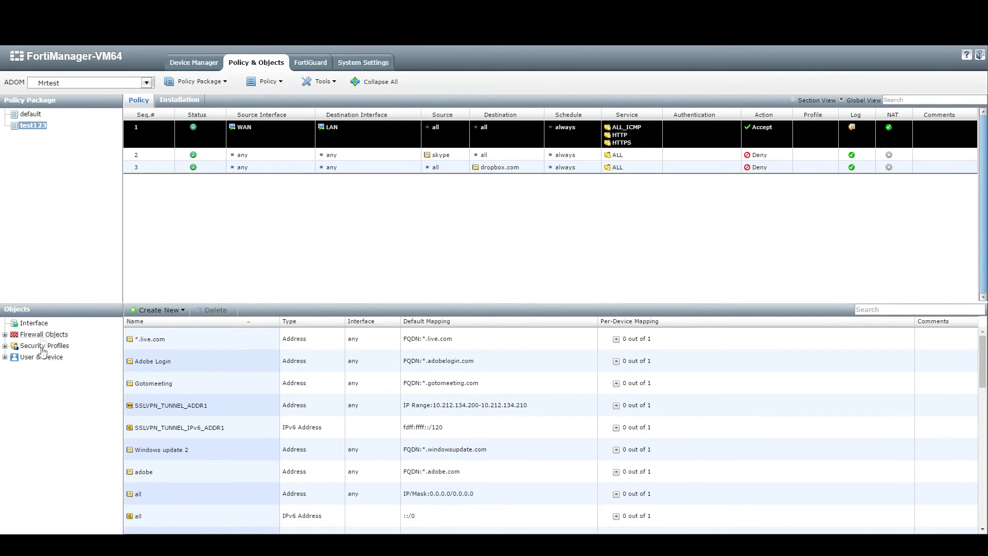
{"action": "left_click", "coordinate": [6, 335]}
{"action": "left_click", "coordinate": [37, 346]}
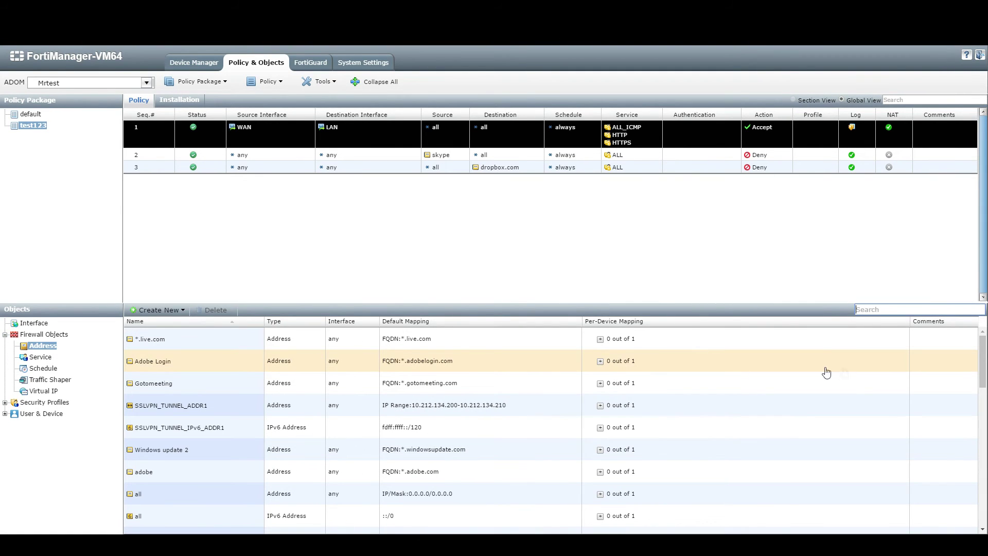
{"action": "left_click", "coordinate": [167, 311]}
{"action": "left_click", "coordinate": [168, 319]}
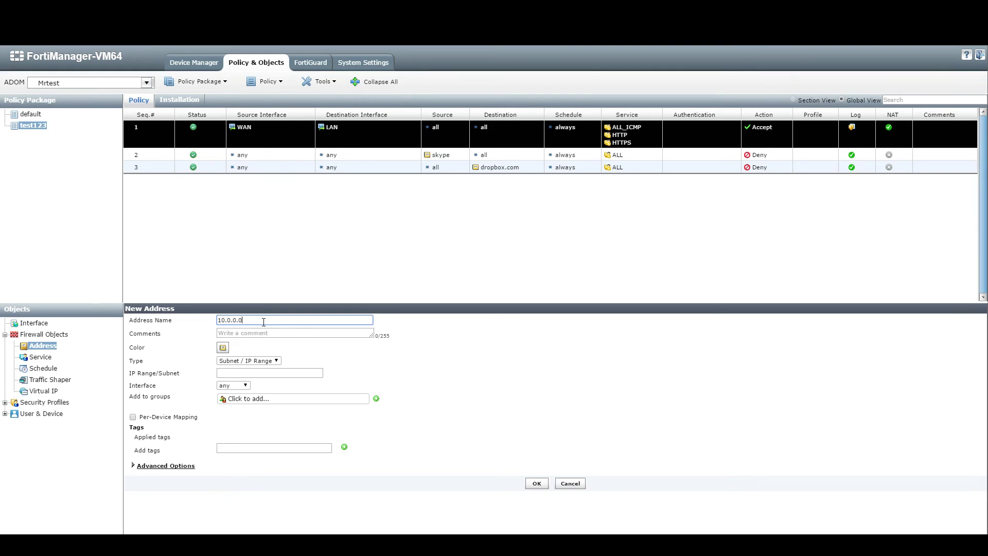
Save address 10.0.0.0 with IP range/subnet 10.0.0.0/8.
{"action": "left_click_drag", "start_coordinate": [263, 323], "coordinate": [114, 321]}
{"action": "key", "text": "ctrl+c"}
{"action": "left_click", "coordinate": [261, 373]}
{"action": "key", "text": "ctrl+v"}
{"action": "type", "text": "/"}
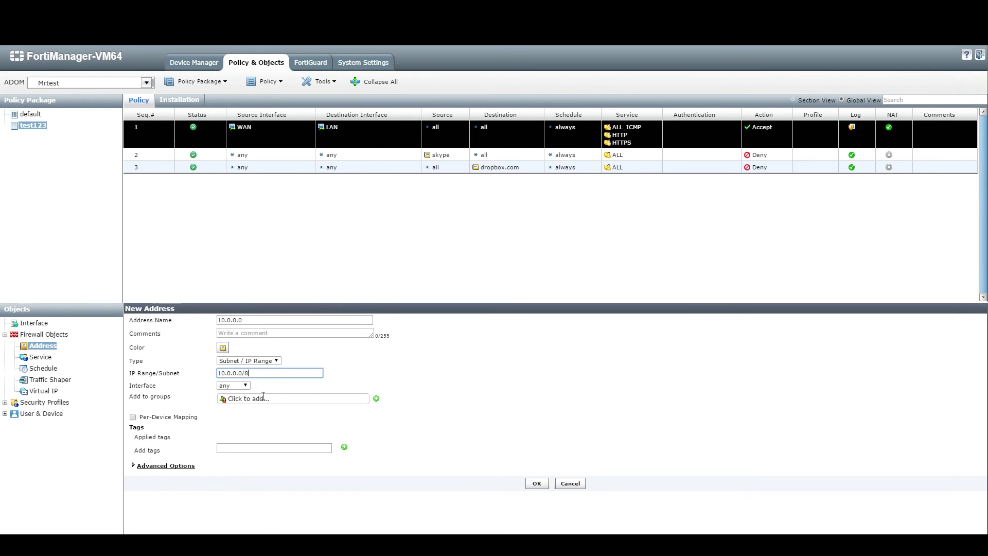
{"action": "left_click", "coordinate": [537, 484]}
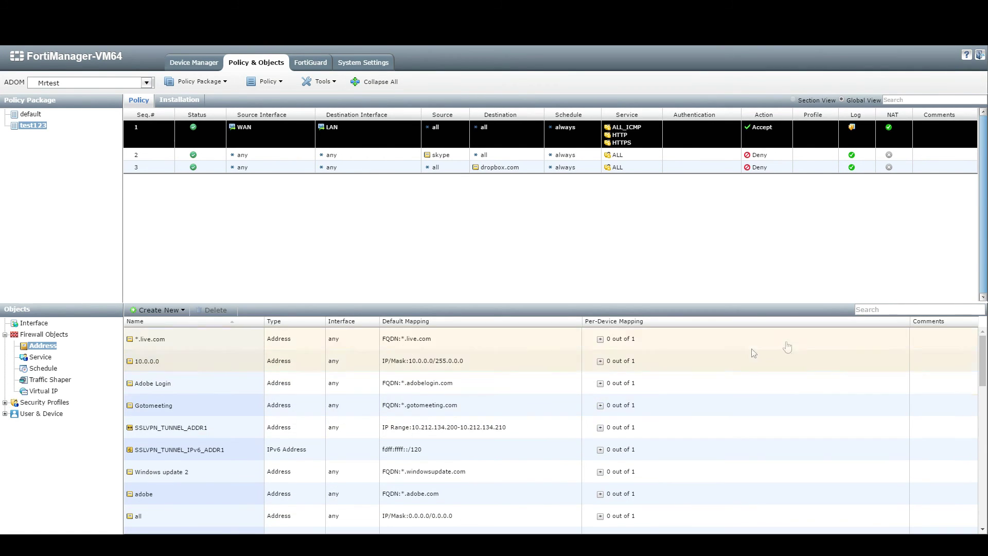
{"action": "left_click", "coordinate": [256, 364]}
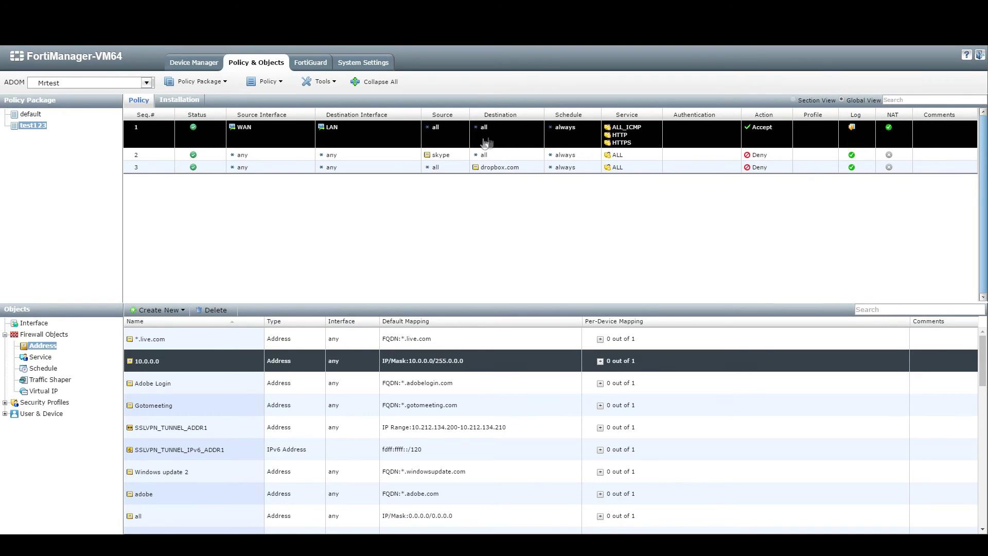
Set the 10.0.0.0 address as the source of policy 3.
{"action": "left_click", "coordinate": [512, 156]}
{"action": "right_click", "coordinate": [444, 167]}
{"action": "left_click", "coordinate": [453, 158]}
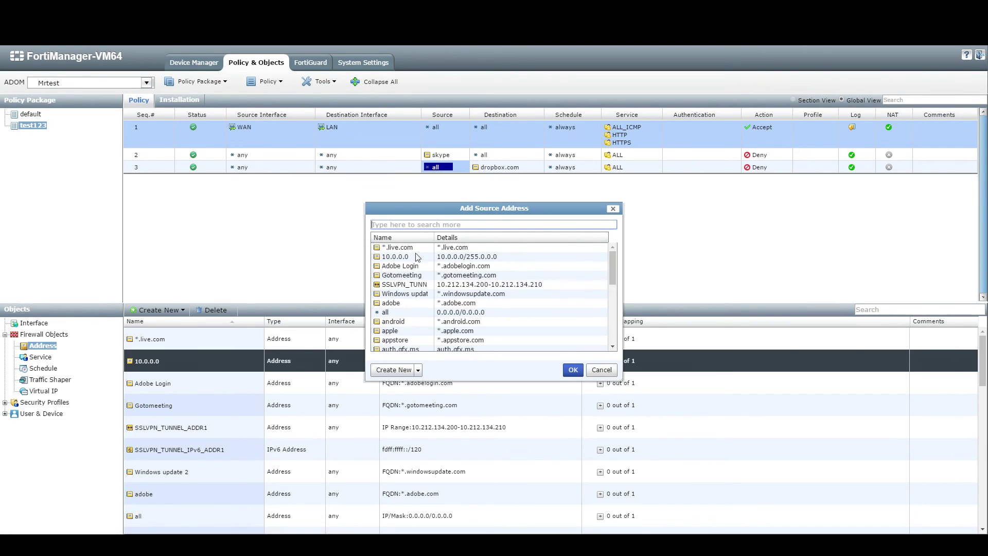
{"action": "left_click", "coordinate": [404, 256]}
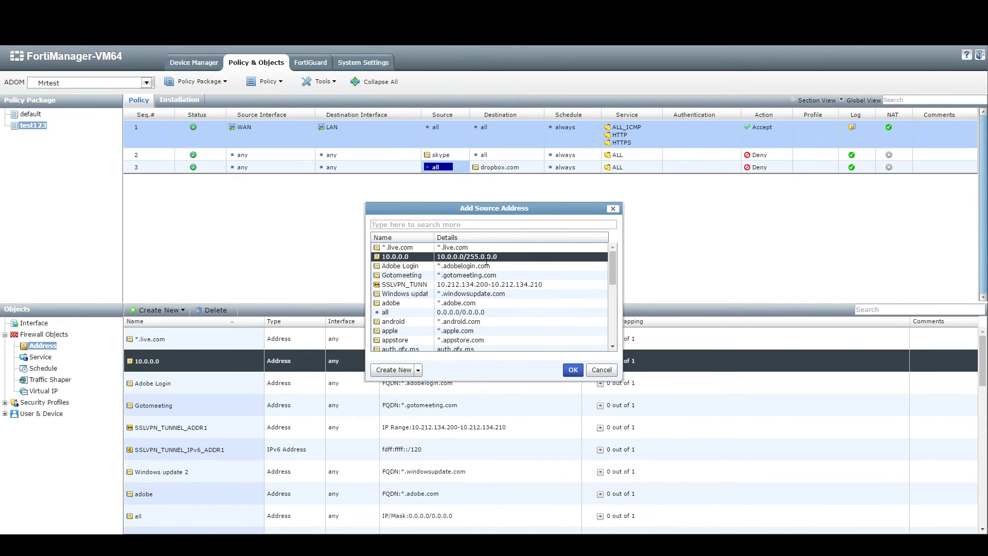
{"action": "left_click", "coordinate": [573, 369]}
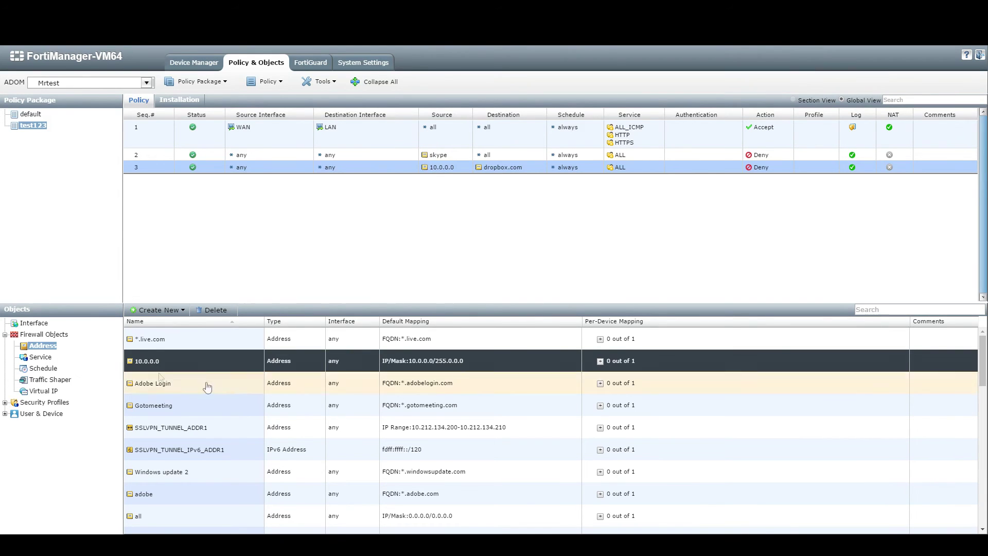
{"action": "left_click", "coordinate": [32, 358]}
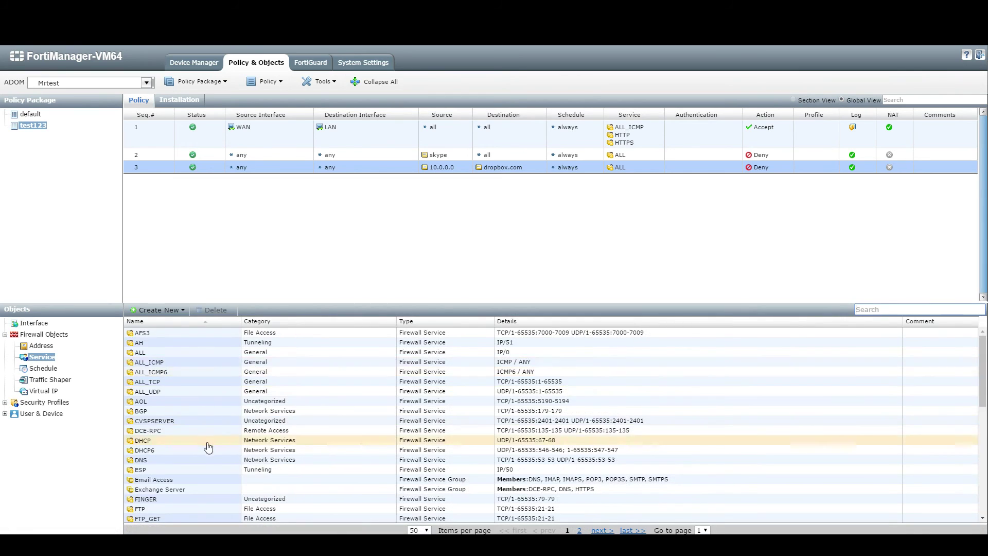
Browse the Service, Traffic Shaper, Virtual IP and Web Filter Profile lists.
{"action": "scroll", "coordinate": [209, 451], "scroll_direction": "down", "scroll_amount": 5}
{"action": "scroll", "coordinate": [208, 451], "scroll_direction": "down", "scroll_amount": 2}
{"action": "scroll", "coordinate": [223, 442], "scroll_direction": "up", "scroll_amount": 10}
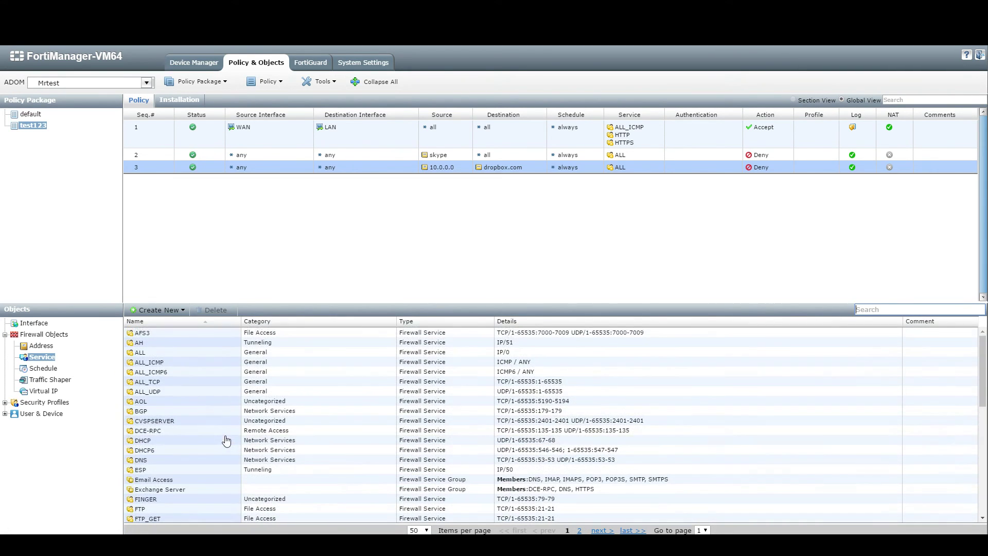
{"action": "left_click", "coordinate": [47, 379]}
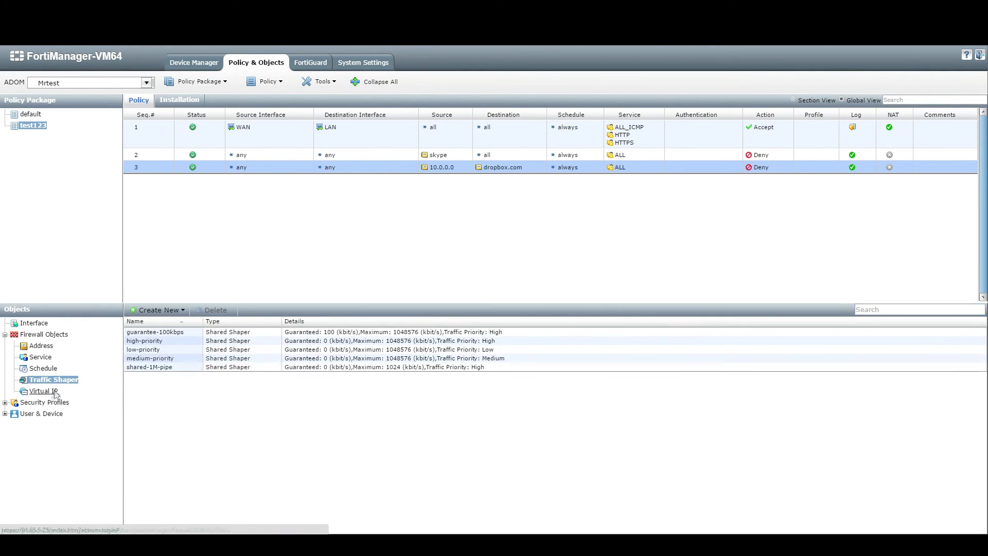
{"action": "left_click", "coordinate": [57, 394]}
{"action": "left_click", "coordinate": [5, 402]}
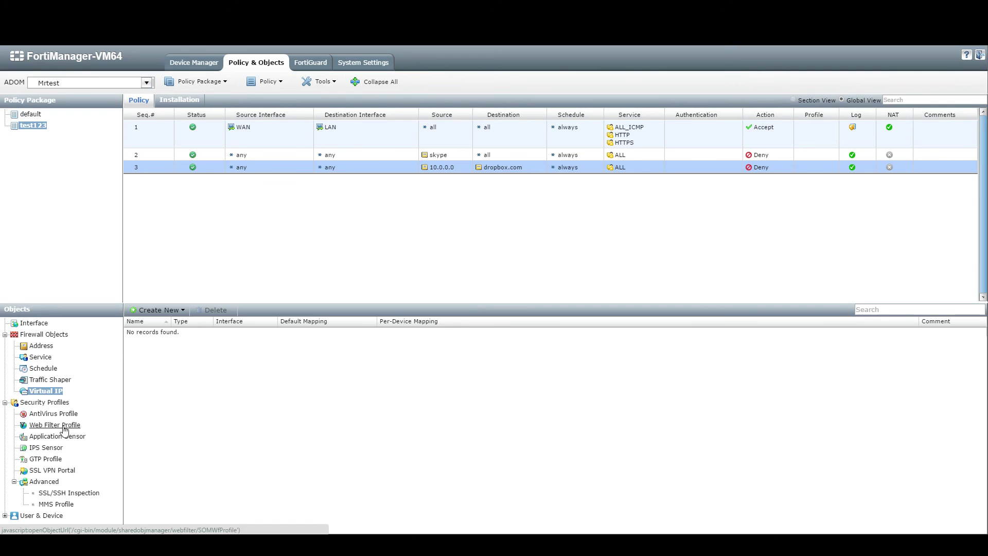
{"action": "left_click", "coordinate": [64, 427]}
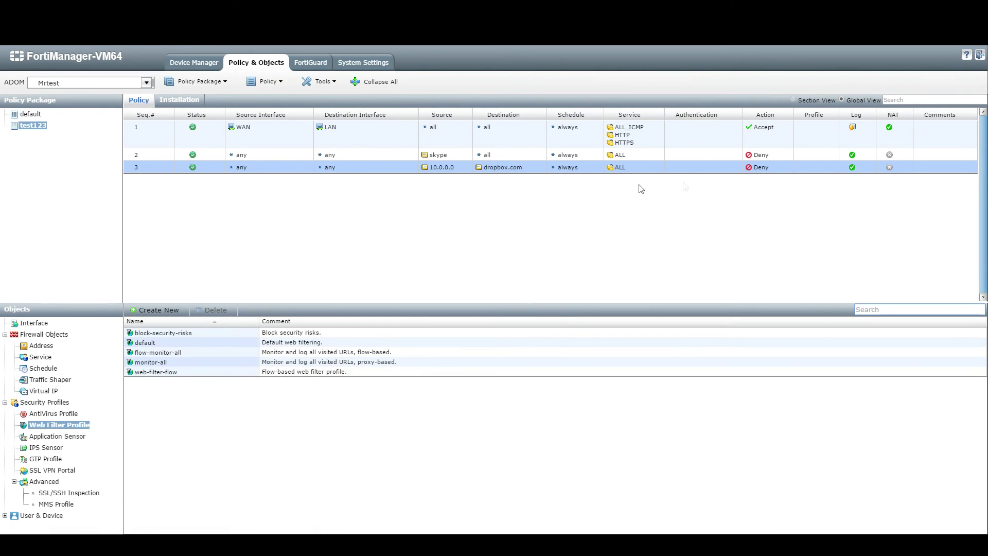
{"action": "right_click", "coordinate": [156, 124]}
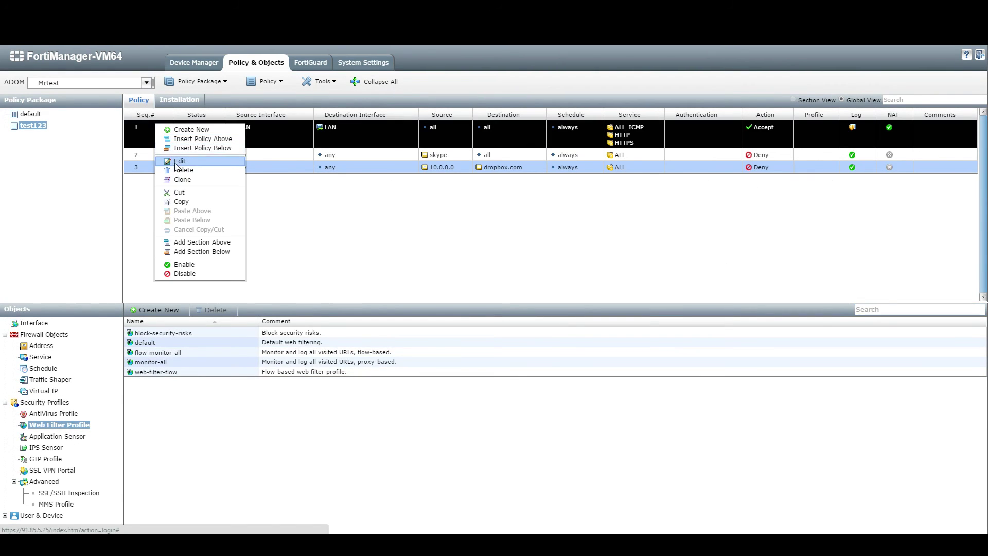
Enable AntiVirus with the default profile on policy 1 and save it.
{"action": "left_click", "coordinate": [179, 161]}
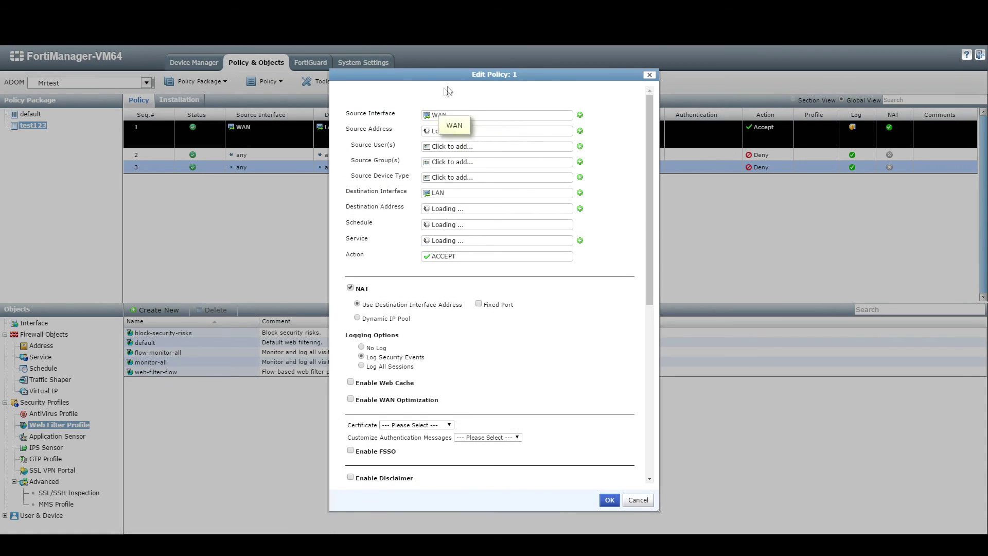
{"action": "left_click_drag", "start_coordinate": [453, 77], "coordinate": [455, 39]}
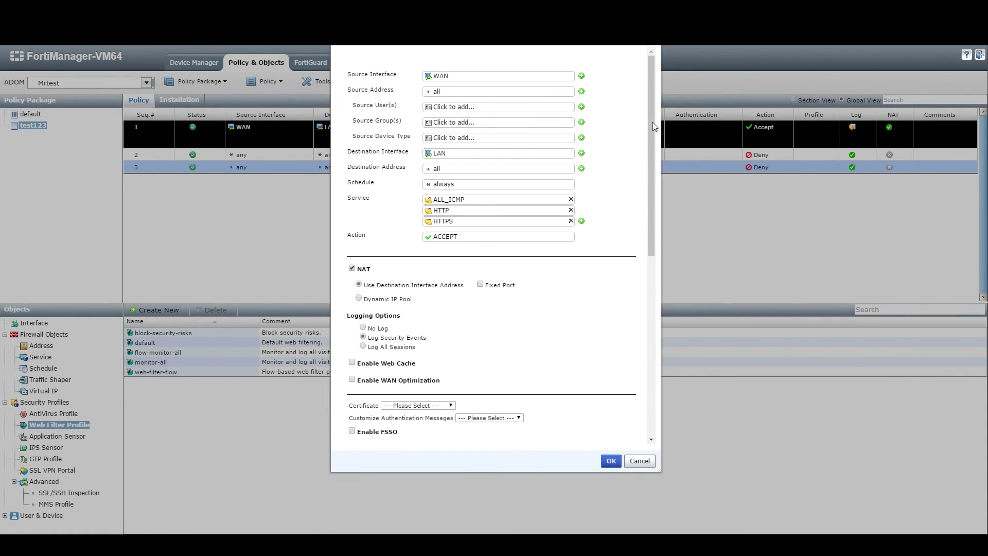
{"action": "left_click_drag", "start_coordinate": [654, 126], "coordinate": [661, 310]}
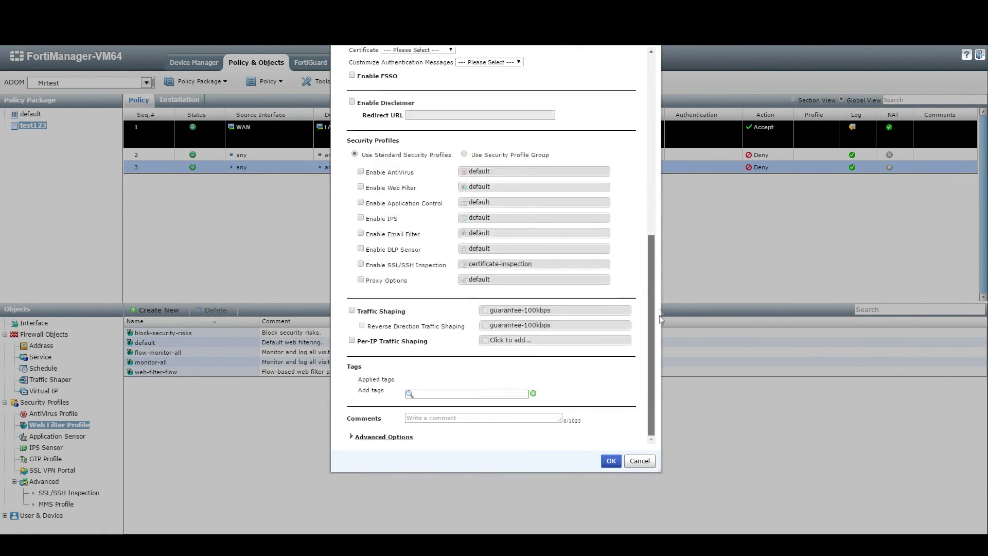
{"action": "left_click", "coordinate": [361, 173]}
{"action": "left_click", "coordinate": [487, 209]}
{"action": "left_click", "coordinate": [487, 237]}
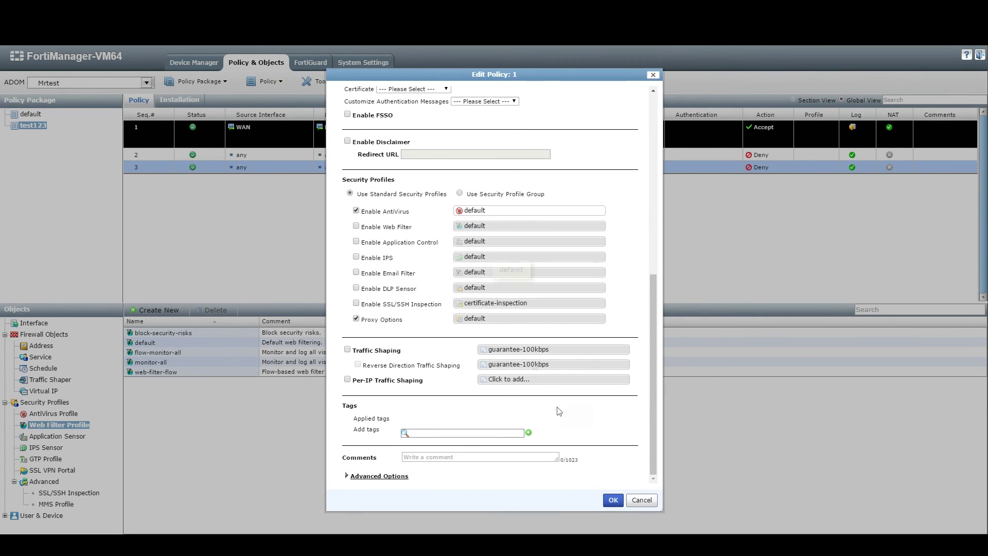
{"action": "left_click", "coordinate": [613, 500]}
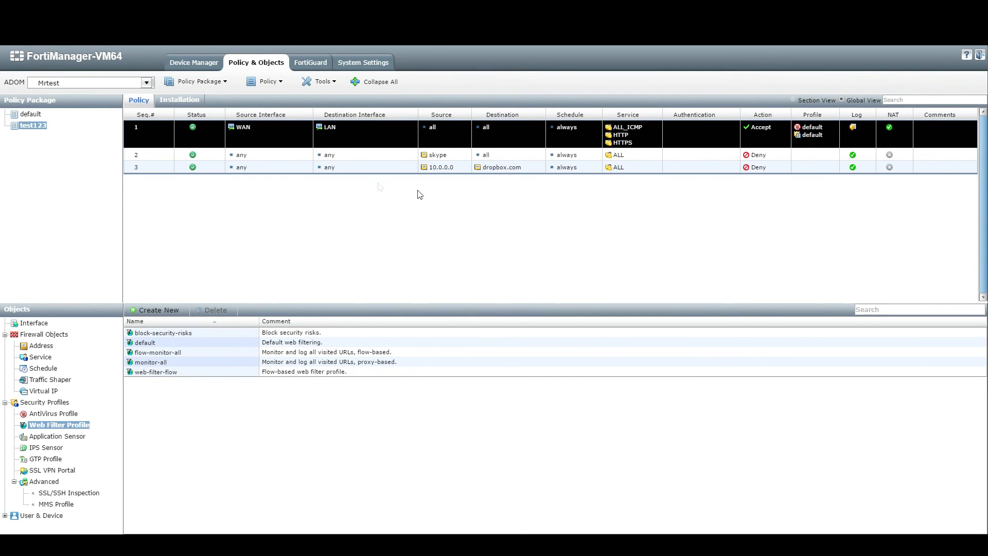
{"action": "left_click", "coordinate": [281, 82]}
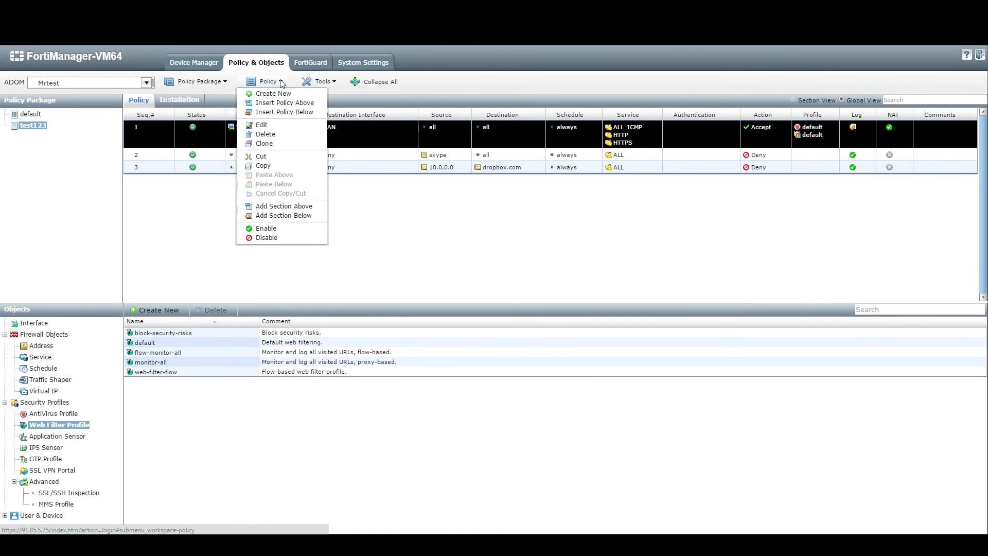
Run the Install Wizard for test123, creating a revision with comment and revision comment 233445.
{"action": "left_click", "coordinate": [197, 81]}
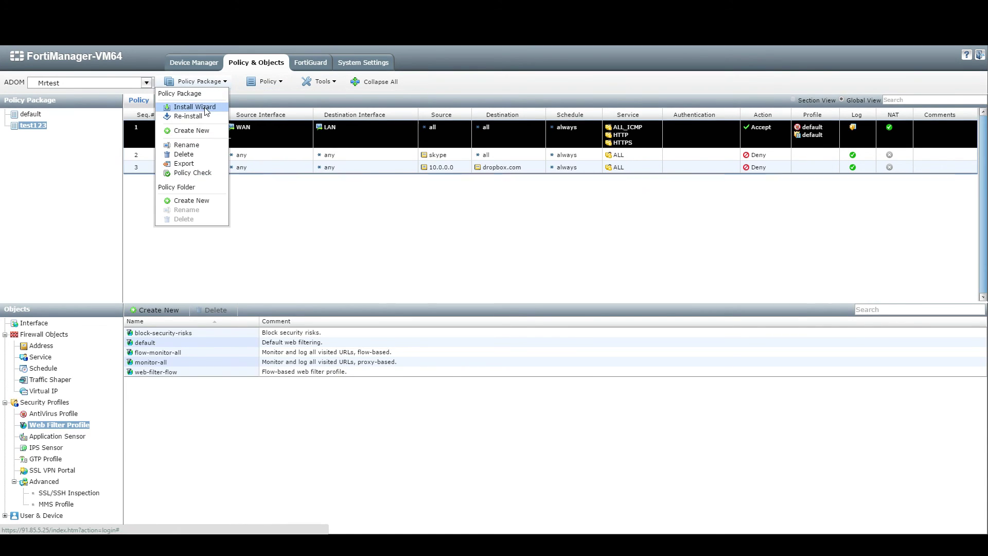
{"action": "left_click", "coordinate": [206, 108]}
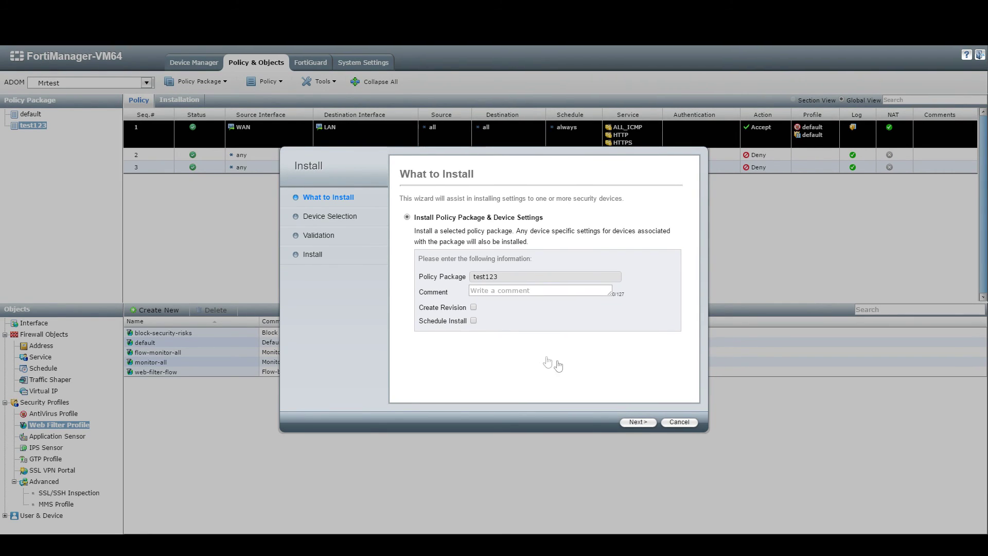
{"action": "left_click", "coordinate": [473, 307]}
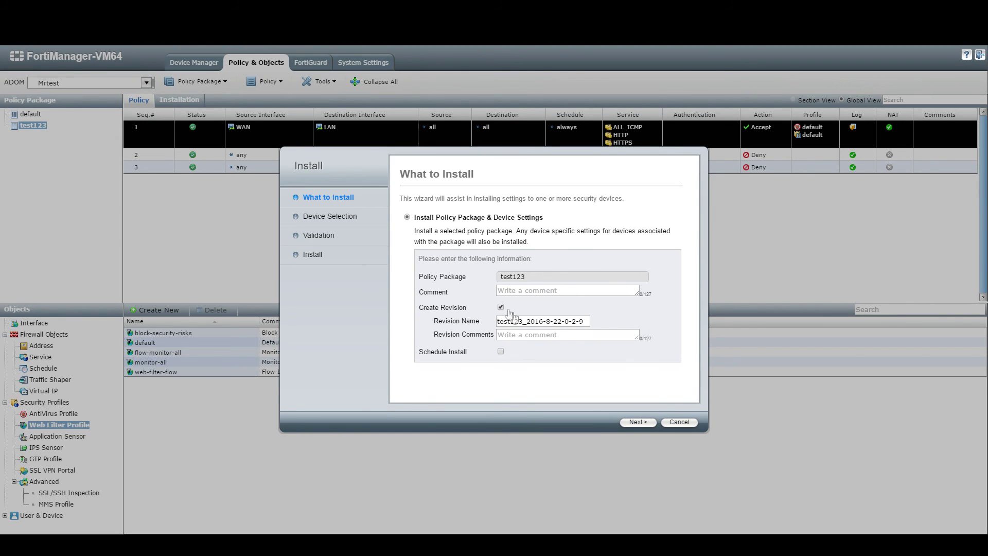
{"action": "triple_click", "coordinate": [543, 321]}
{"action": "left_click", "coordinate": [528, 291]}
{"action": "type", "text": "233445"}
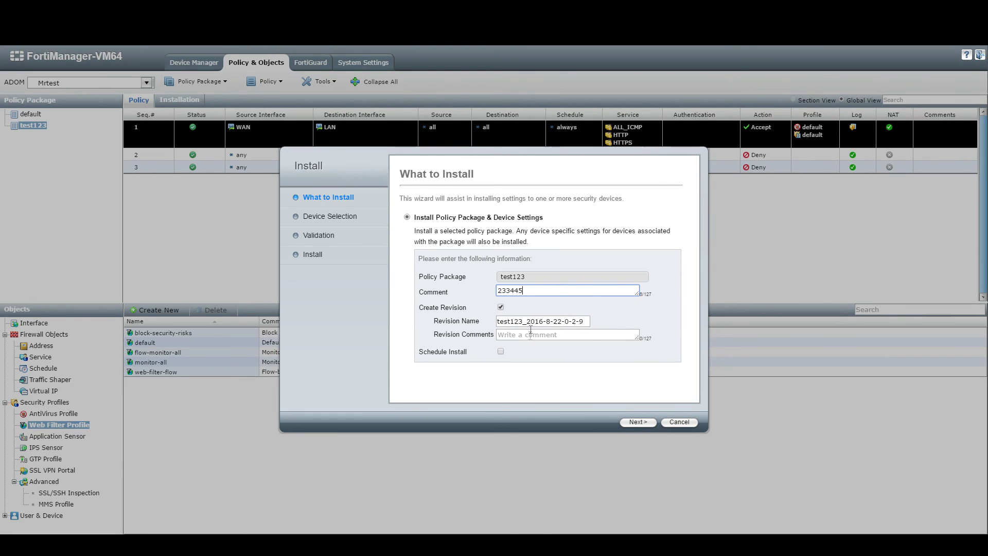
{"action": "left_click_drag", "start_coordinate": [534, 291], "coordinate": [470, 302]}
{"action": "key", "text": "ctrl+c"}
{"action": "left_click", "coordinate": [520, 334]}
{"action": "key", "text": "ctrl+v"}
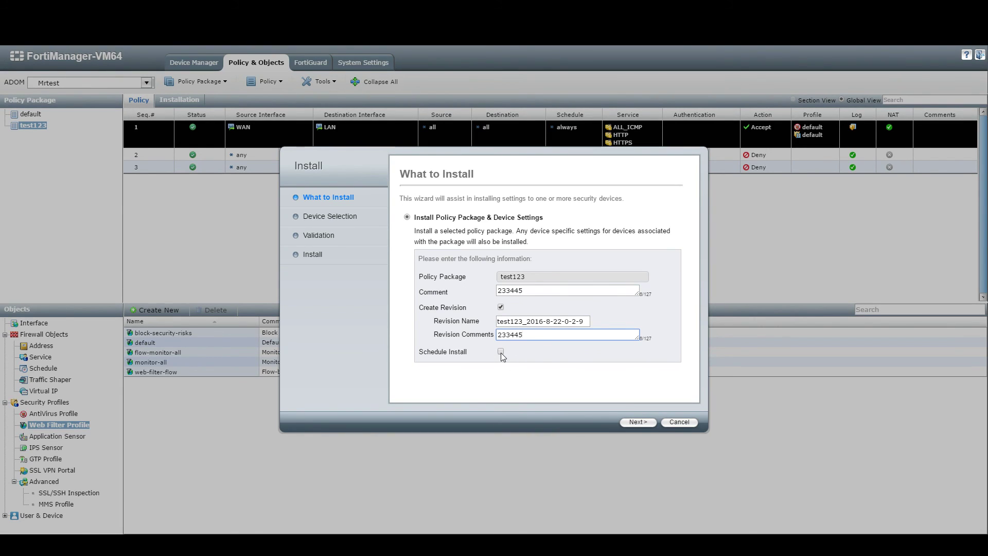
{"action": "left_click", "coordinate": [639, 422]}
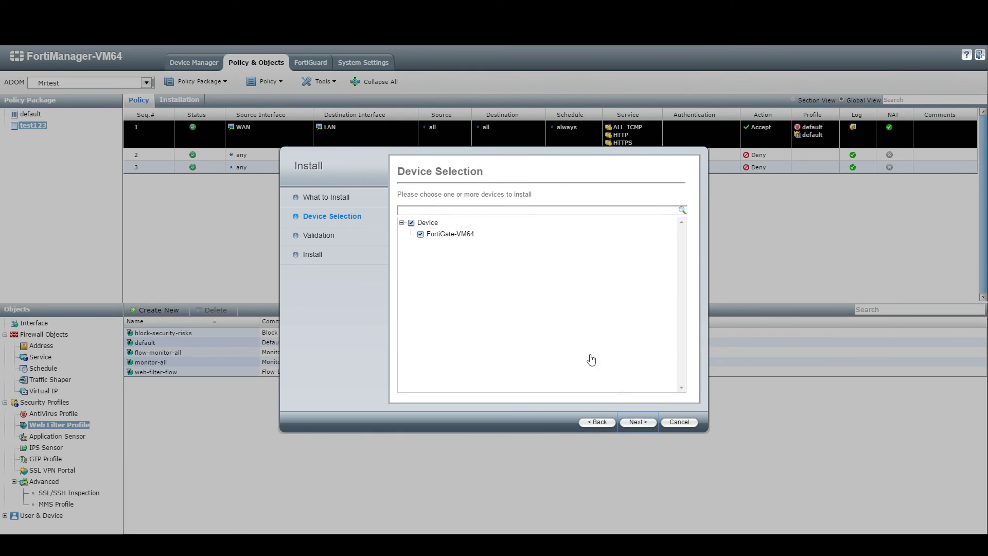
Validate and install test123 onto FortiGate-VM64, finishing with status OK.
{"action": "left_click", "coordinate": [638, 422]}
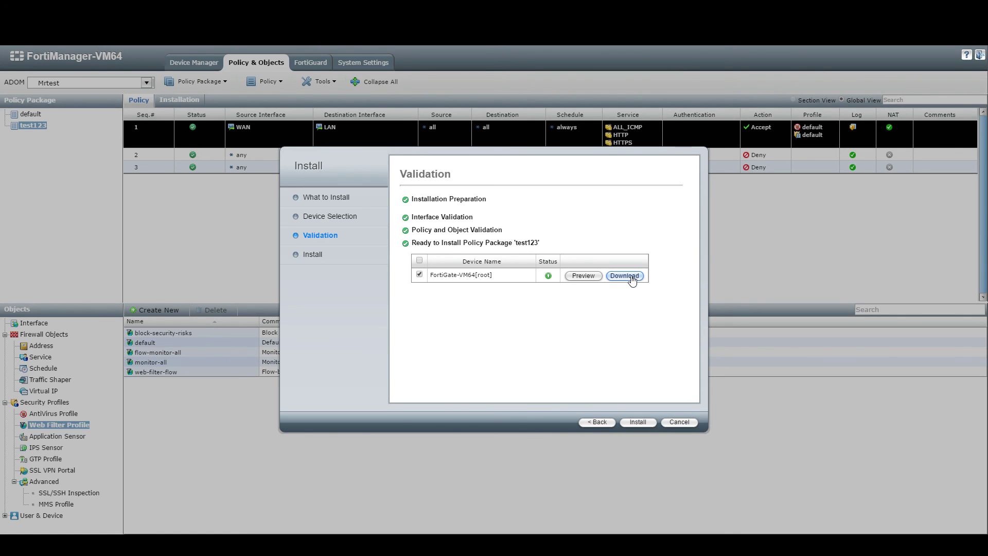
{"action": "left_click", "coordinate": [641, 423]}
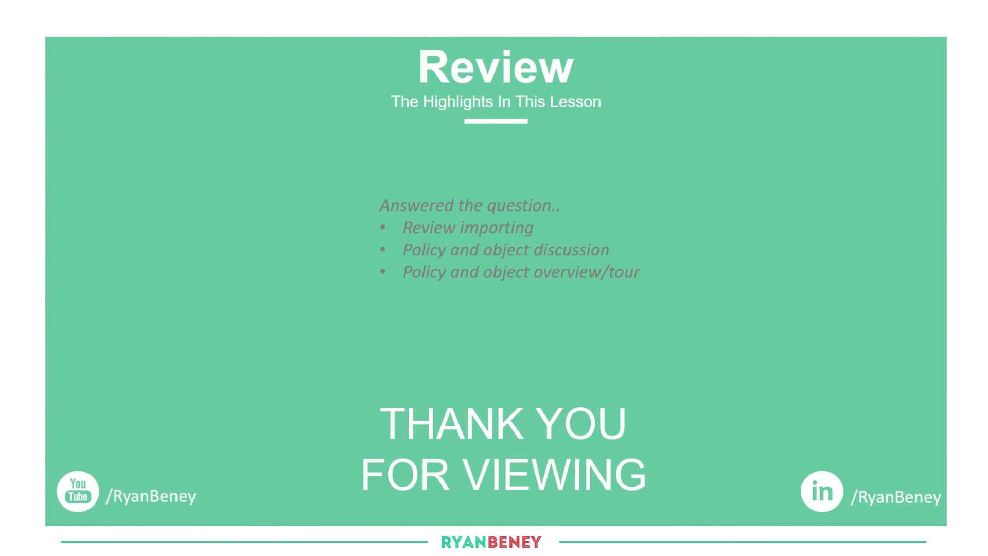
Draw an up-right arrow from the 'Answered the question..' line on the review slide.
{"action": "mouse_move", "coordinate": [572, 205]}
{"action": "left_mouse_down"}
{"action": "mouse_move", "coordinate": [654, 180]}
{"action": "mouse_move", "coordinate": [643, 191]}
{"action": "left_mouse_up"}
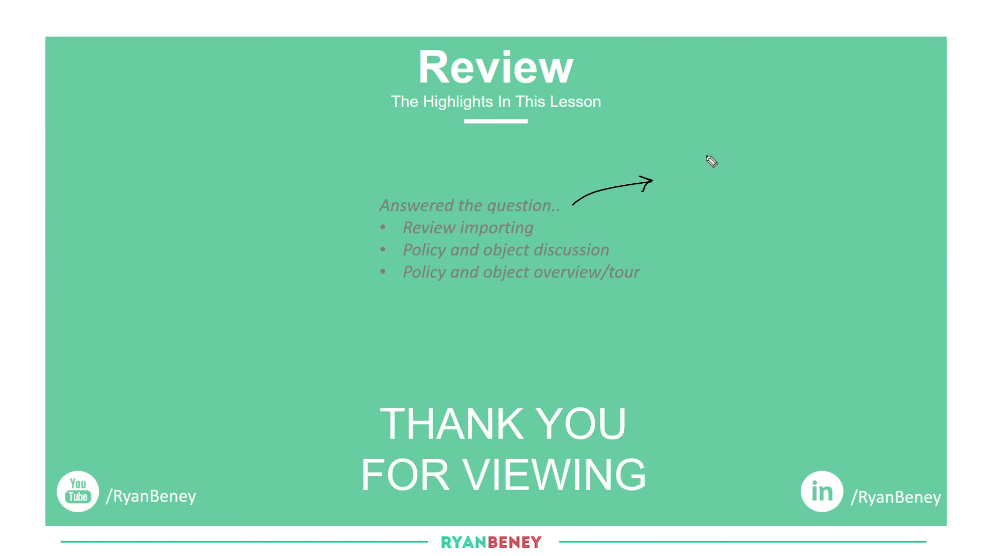